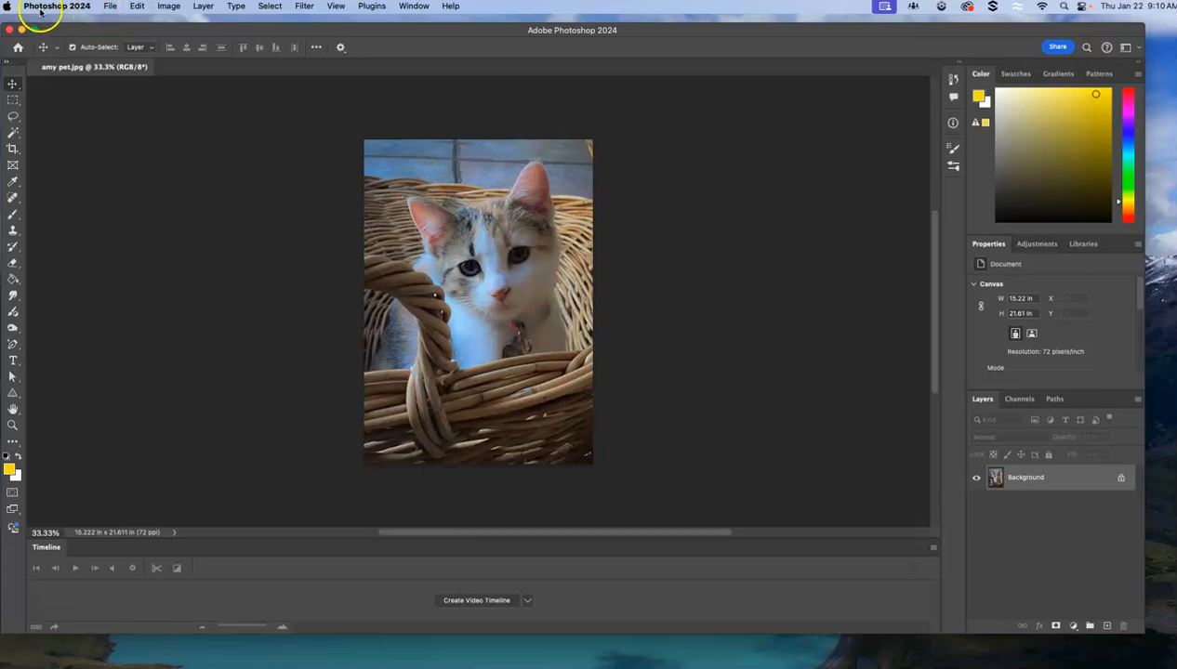
Open food copy.jpg from the Desktop folder and return to the cat photo document.
left_click(108, 8)
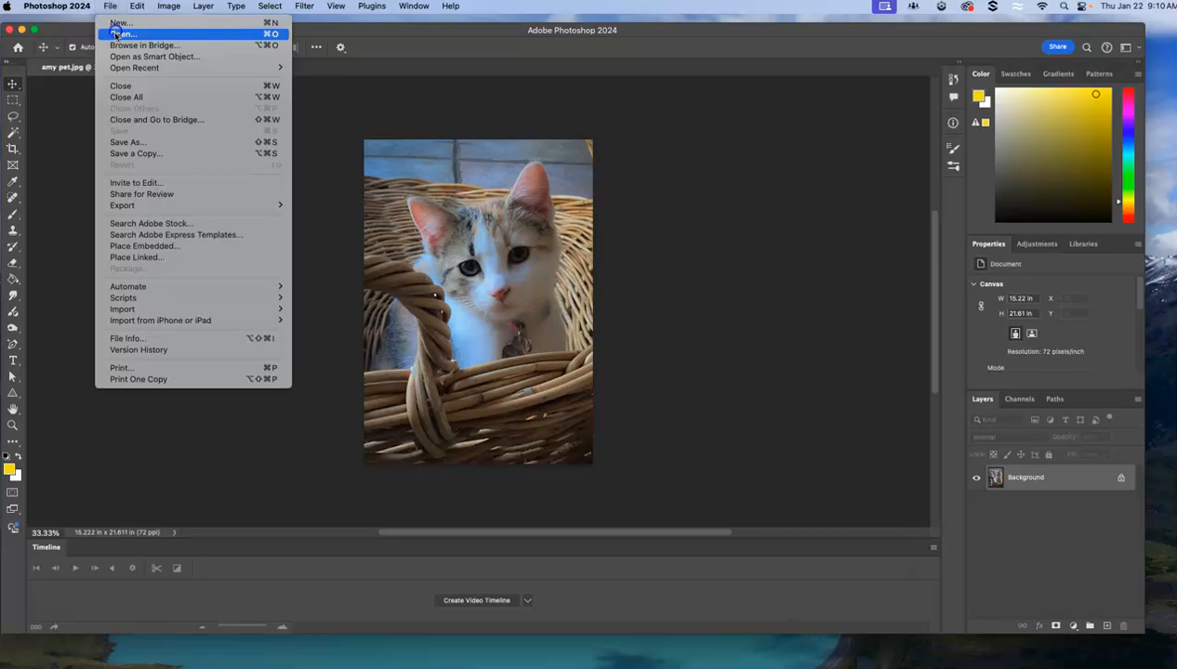
left_click(116, 35)
scroll(706, 253, "down", 10)
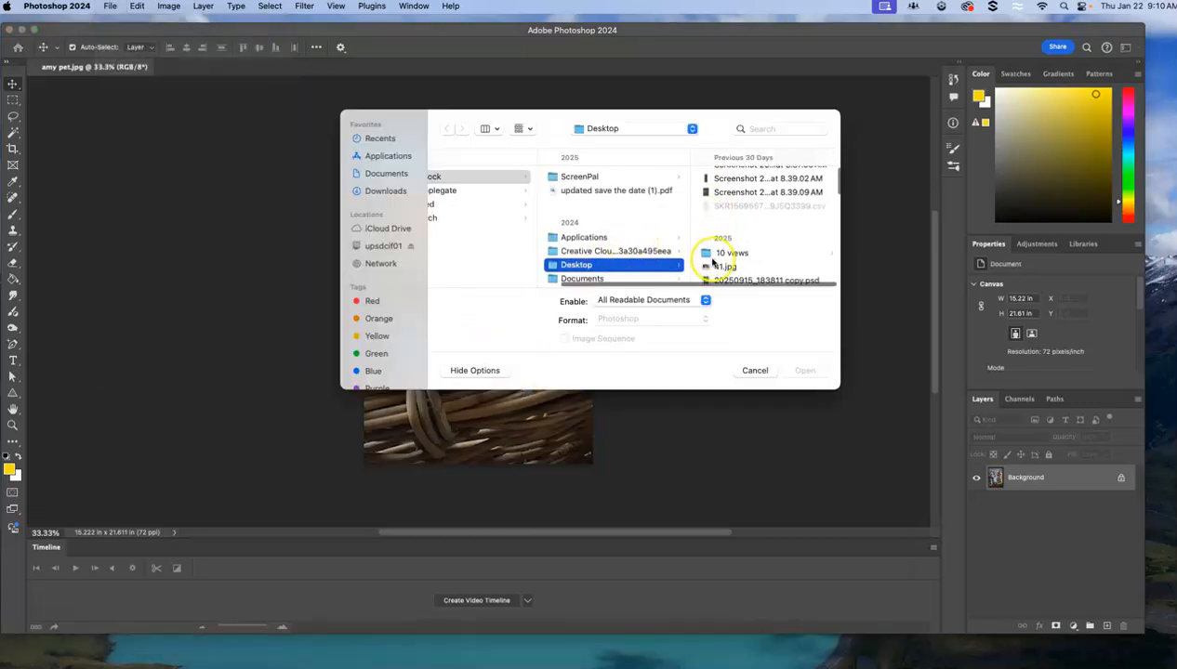
scroll(714, 262, "down", 10)
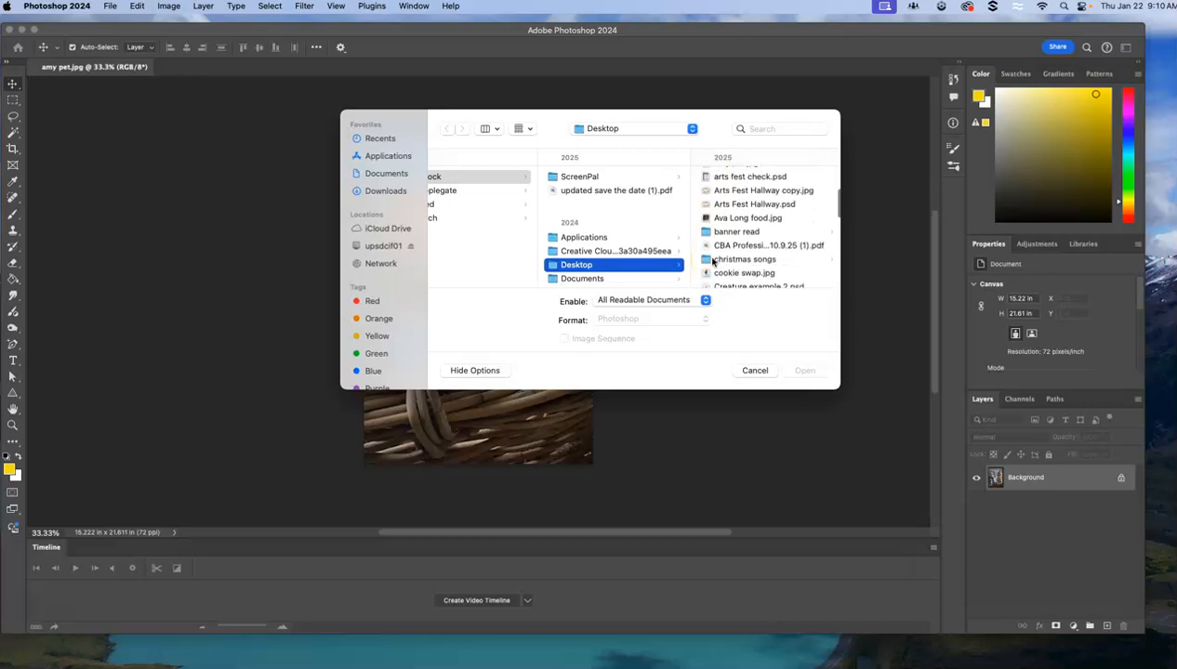
scroll(714, 262, "down", 3)
left_click(714, 258)
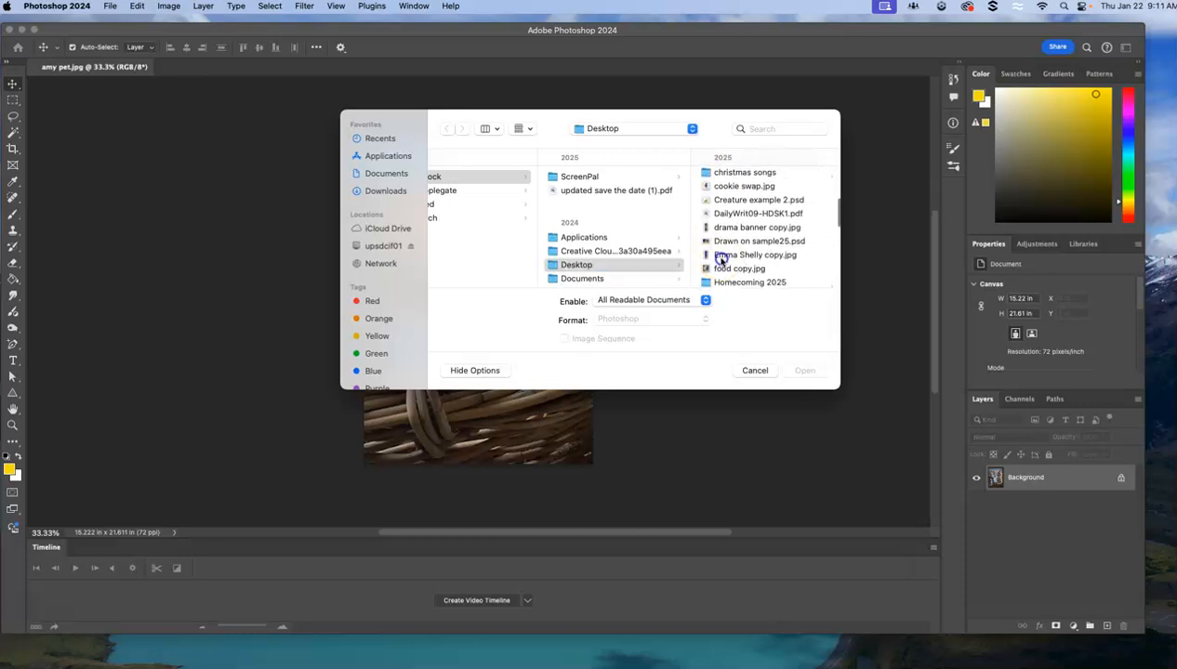
left_click(575, 268)
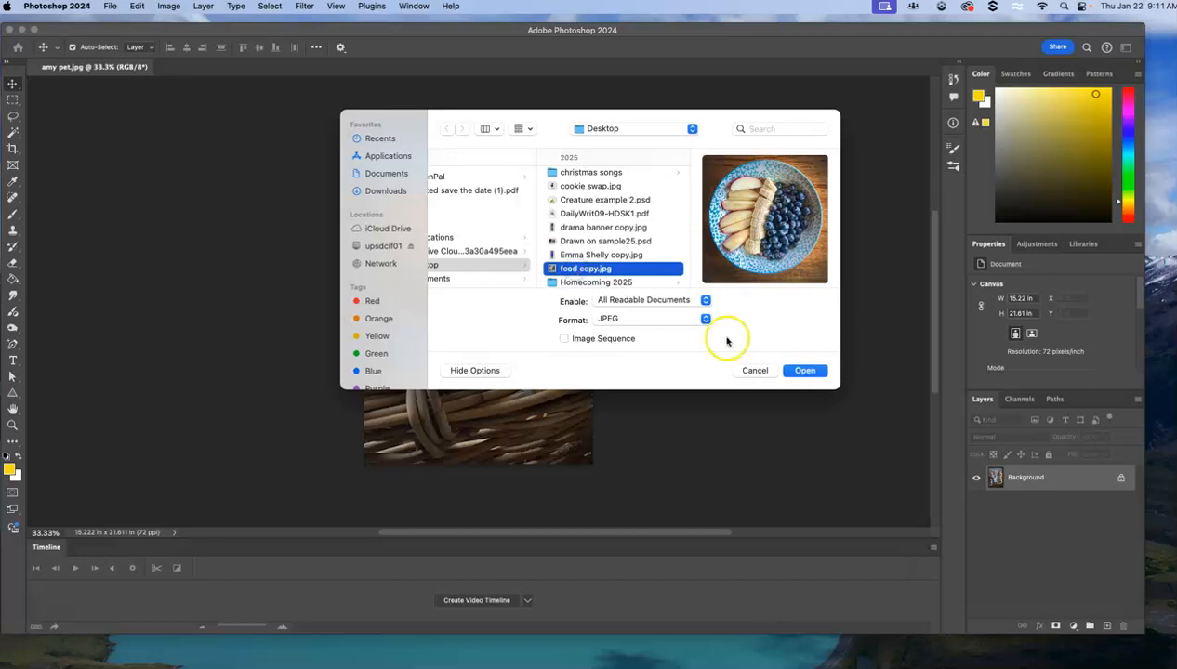
left_click(803, 370)
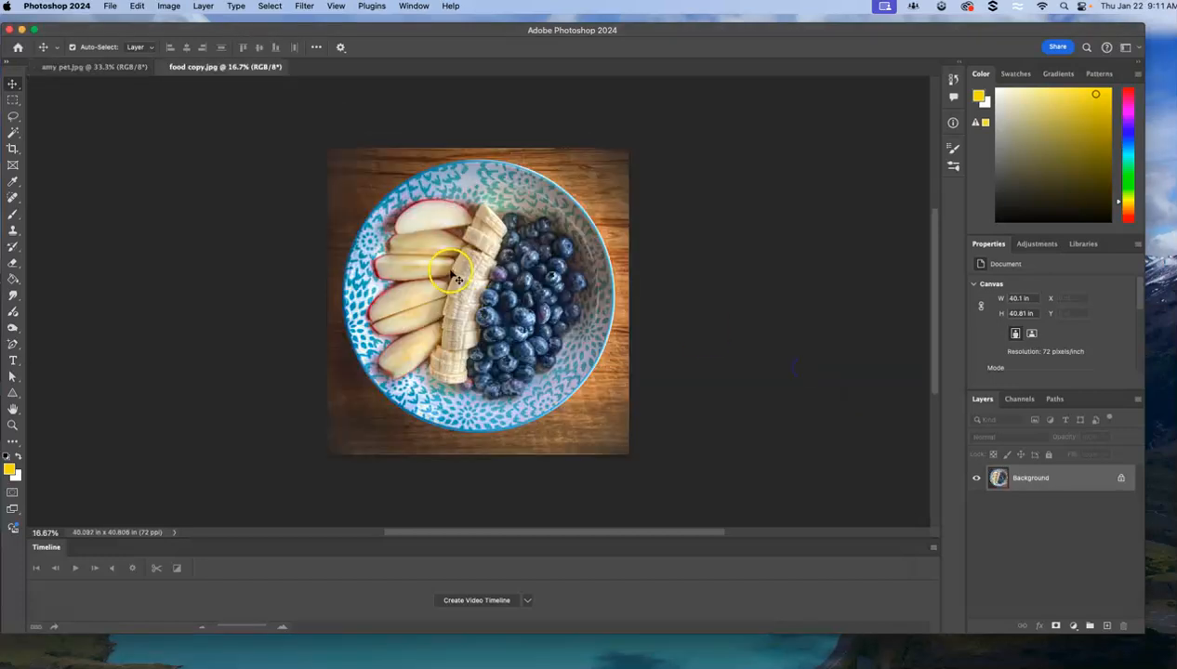
left_click(103, 68)
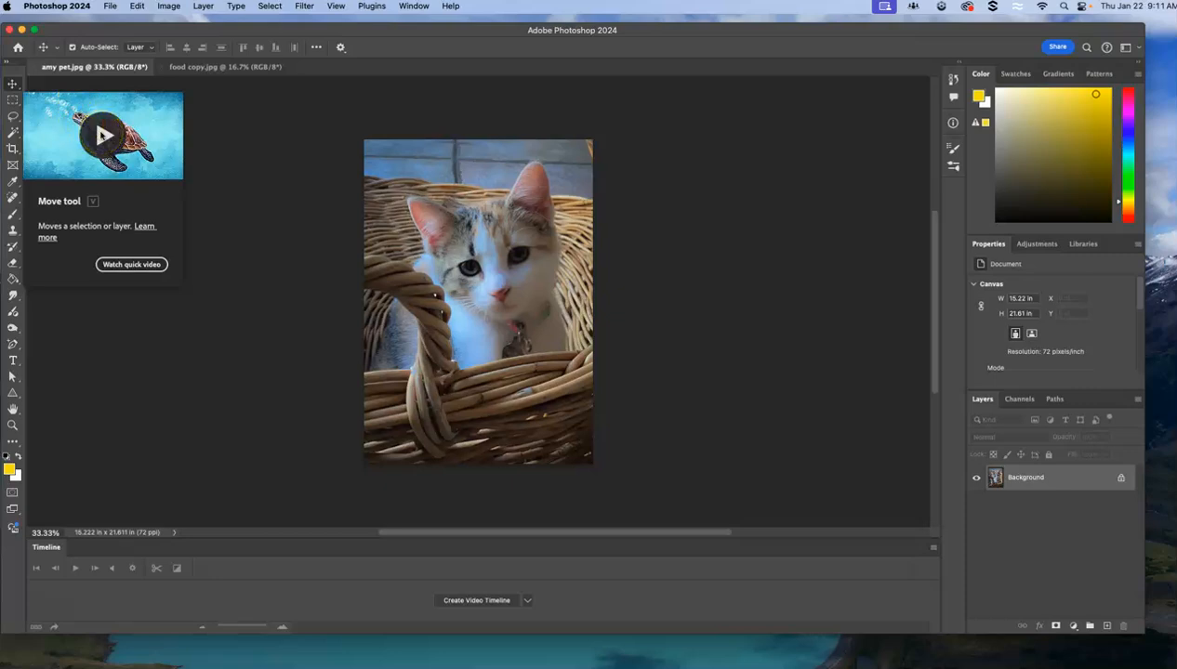
Preview the Move tool's quick video and examine the marquee, lasso, crop and eraser tools with their options.
left_click(102, 135)
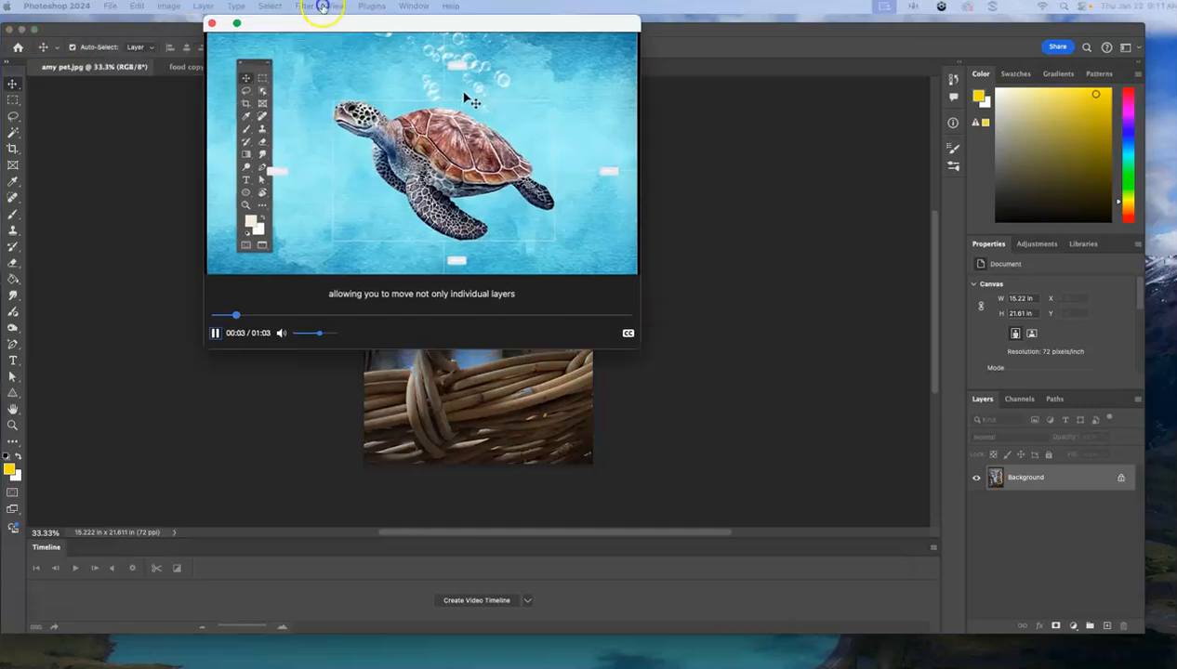
left_click(250, 92)
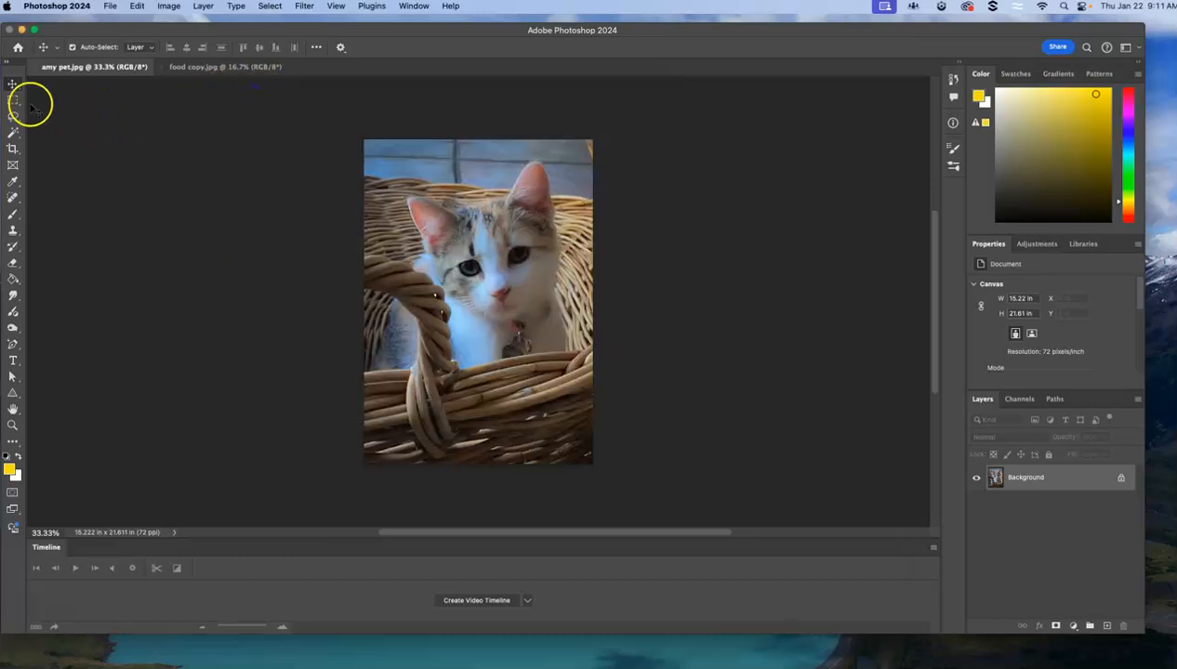
mouse_move(14, 103)
mouse_move(14, 102)
left_mouse_down()
mouse_move(51, 112)
mouse_move(50, 136)
mouse_move(50, 106)
mouse_move(50, 123)
mouse_move(14, 118)
left_mouse_up()
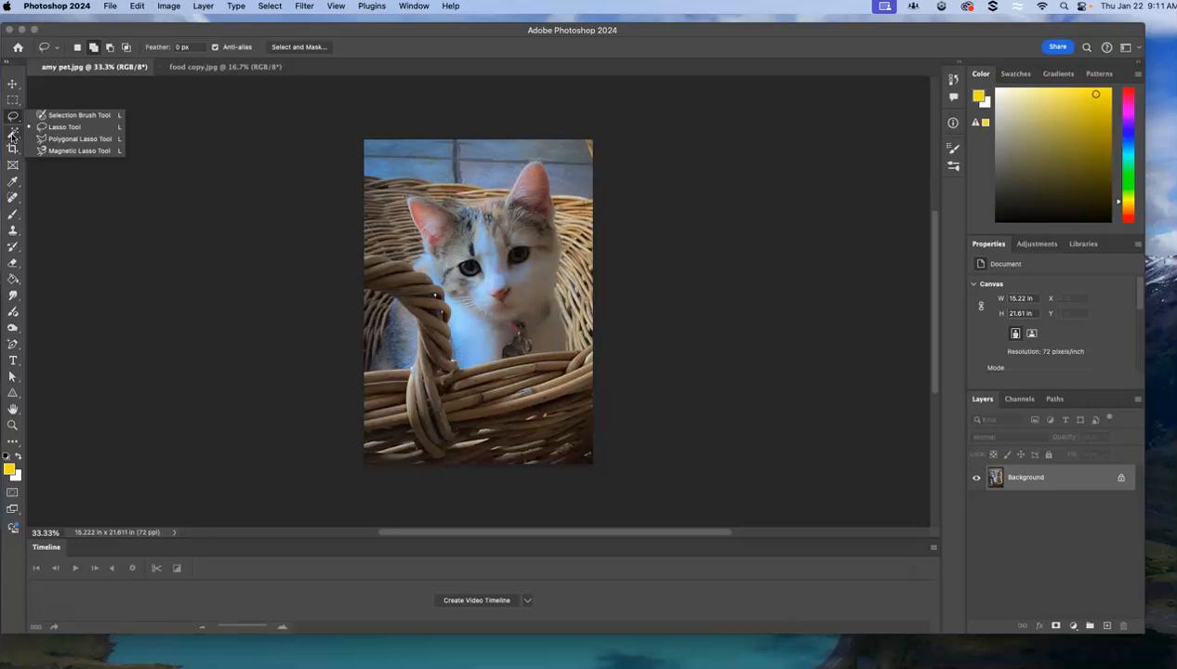
left_click_drag(13, 119, 65, 132)
left_click(12, 151)
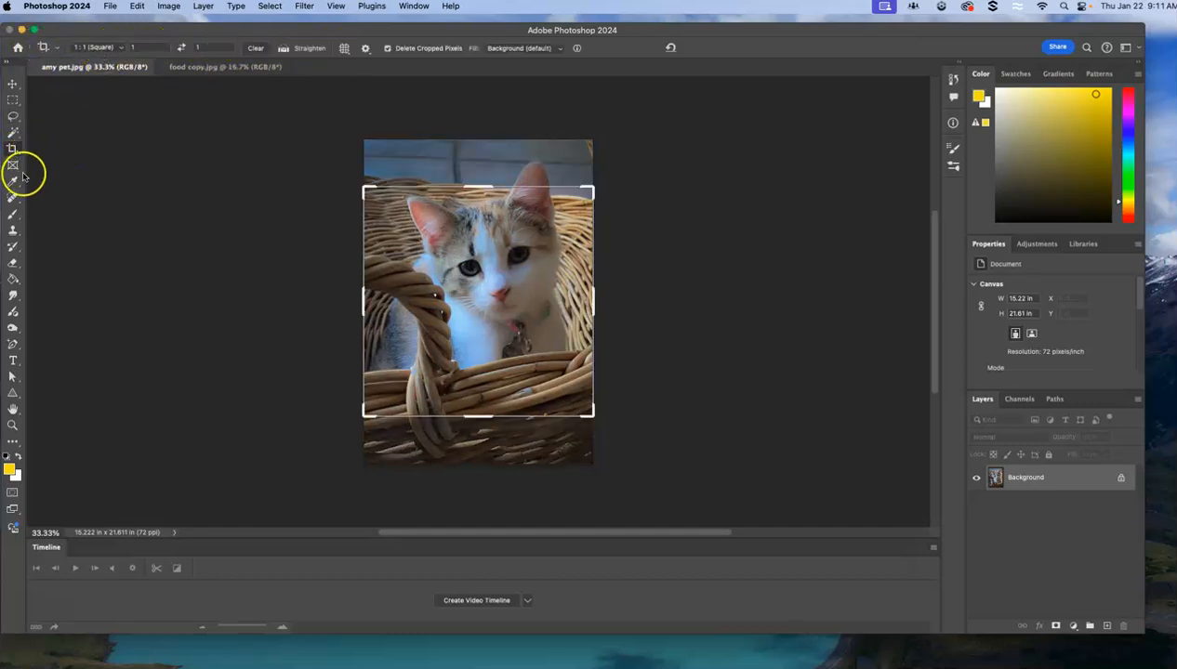
left_click(14, 189)
left_click(13, 116)
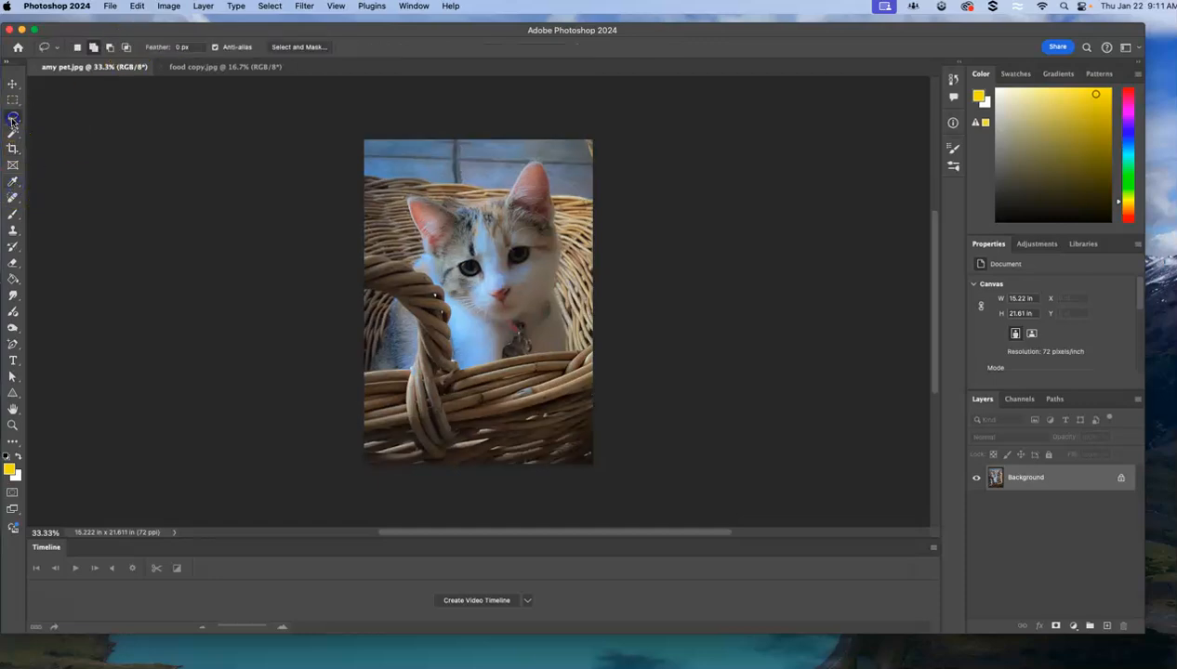
left_click(13, 262)
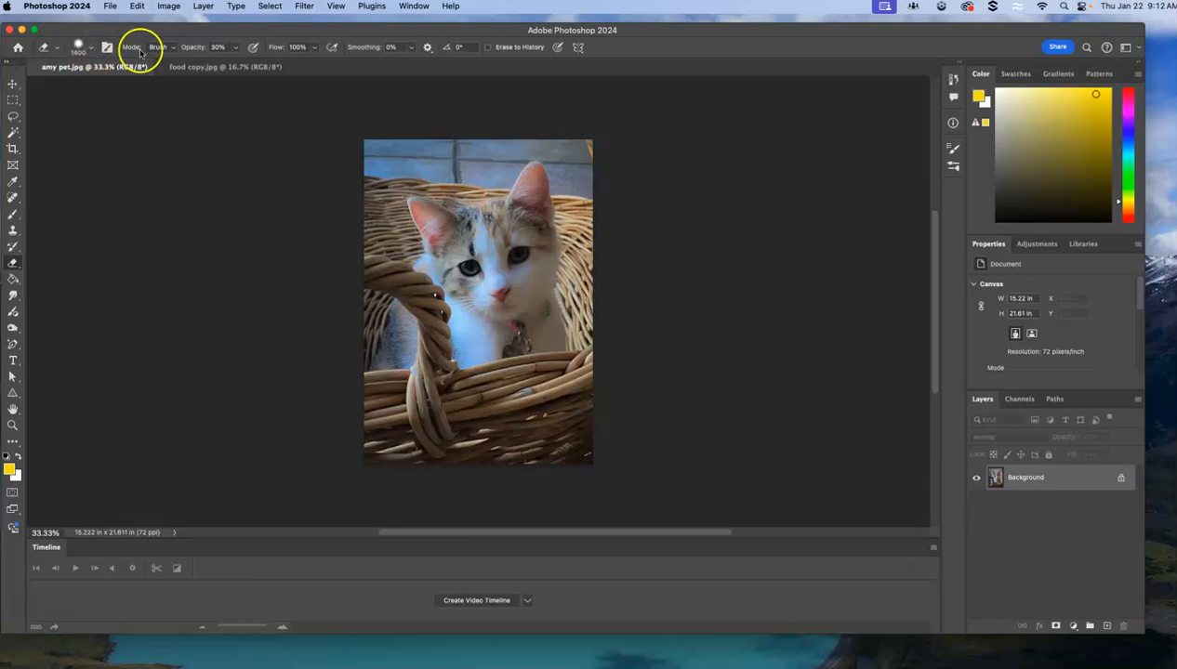
left_click(12, 118)
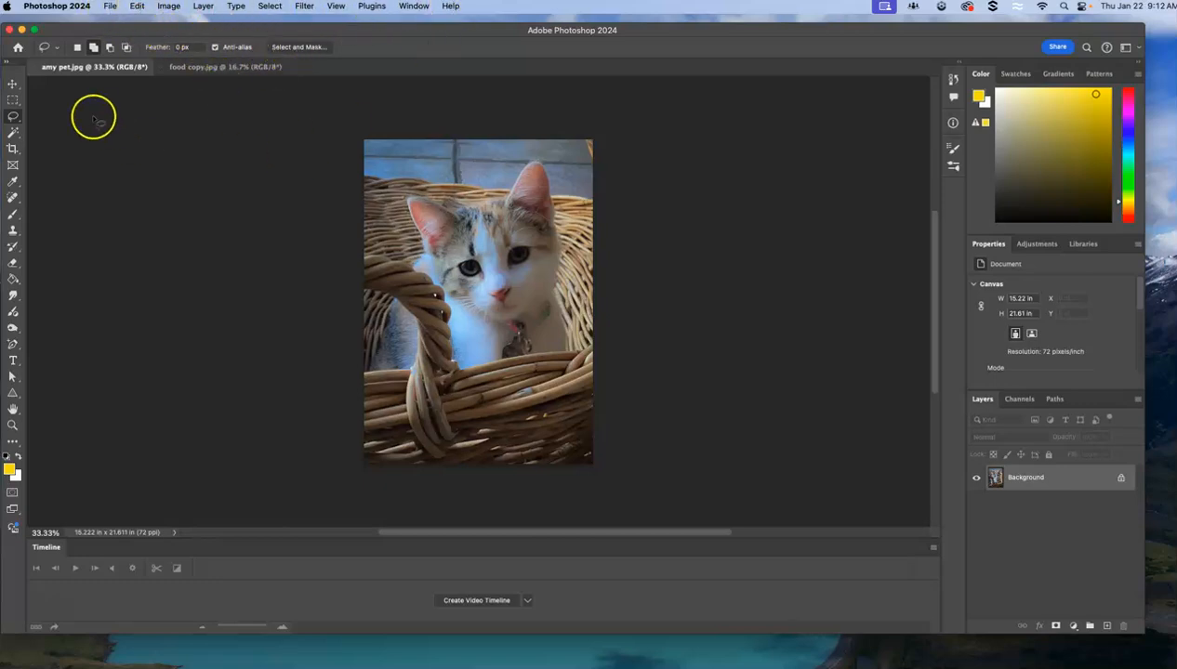
left_click(12, 84)
left_click(12, 100)
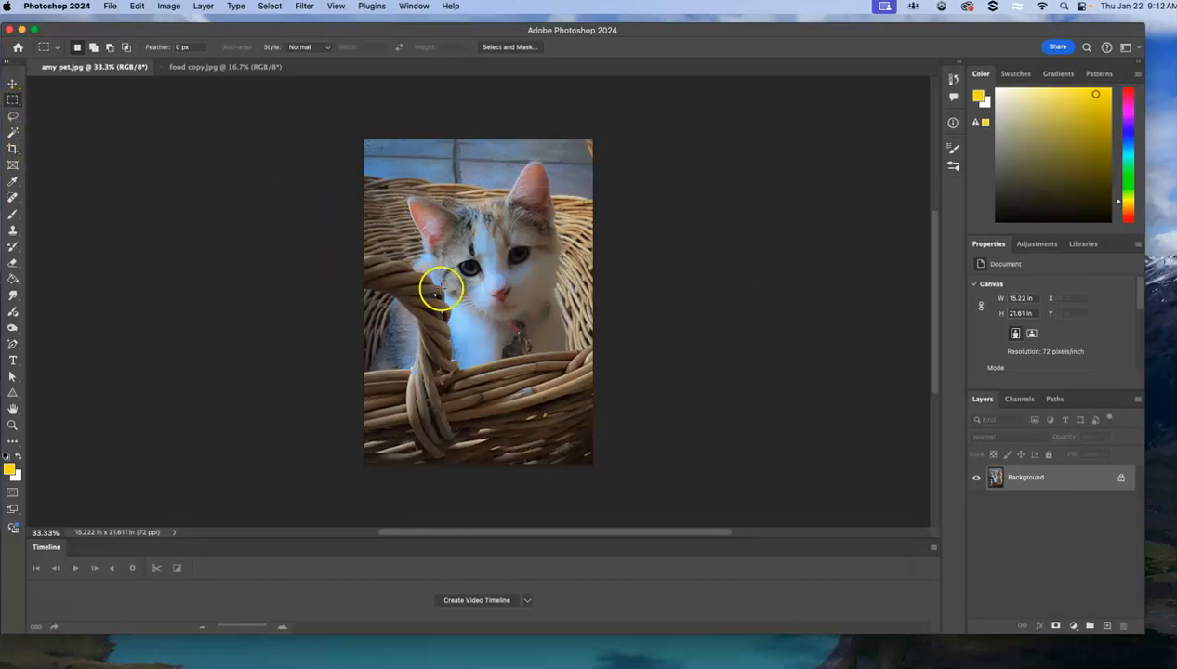
Duplicate the Background layer within the cat document and toggle the copy's visibility off and on.
right_click(1041, 485)
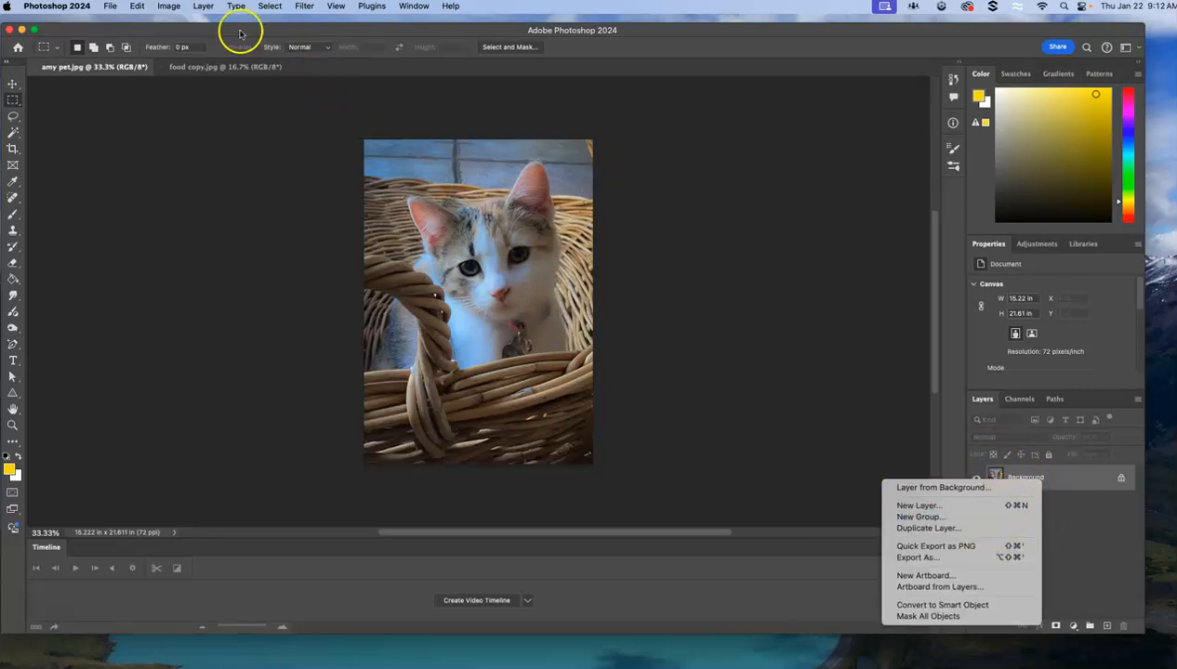
left_click(204, 7)
left_click(203, 8)
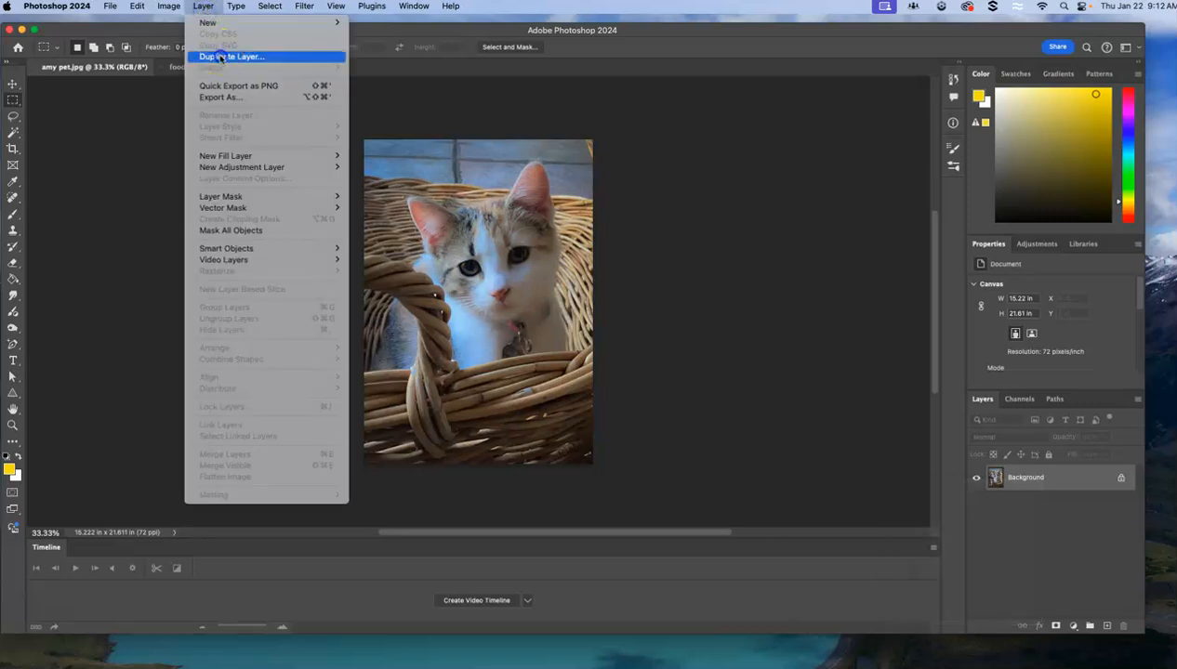
left_click(221, 59)
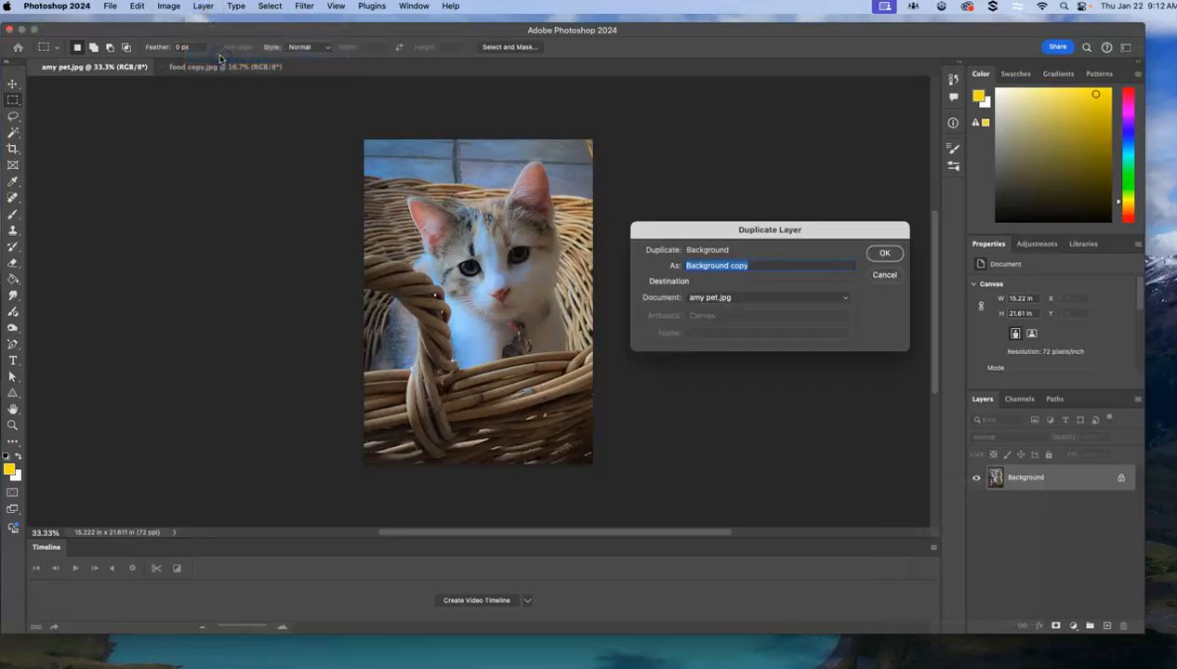
left_click(883, 252)
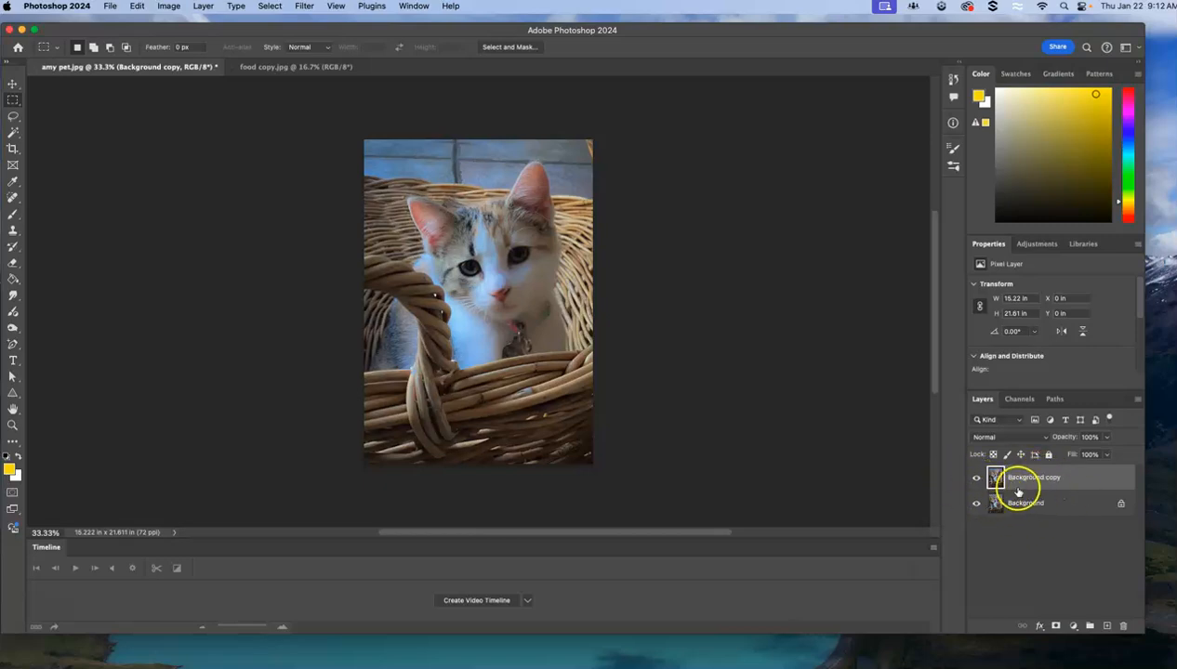
left_click_drag(1033, 478, 1058, 475)
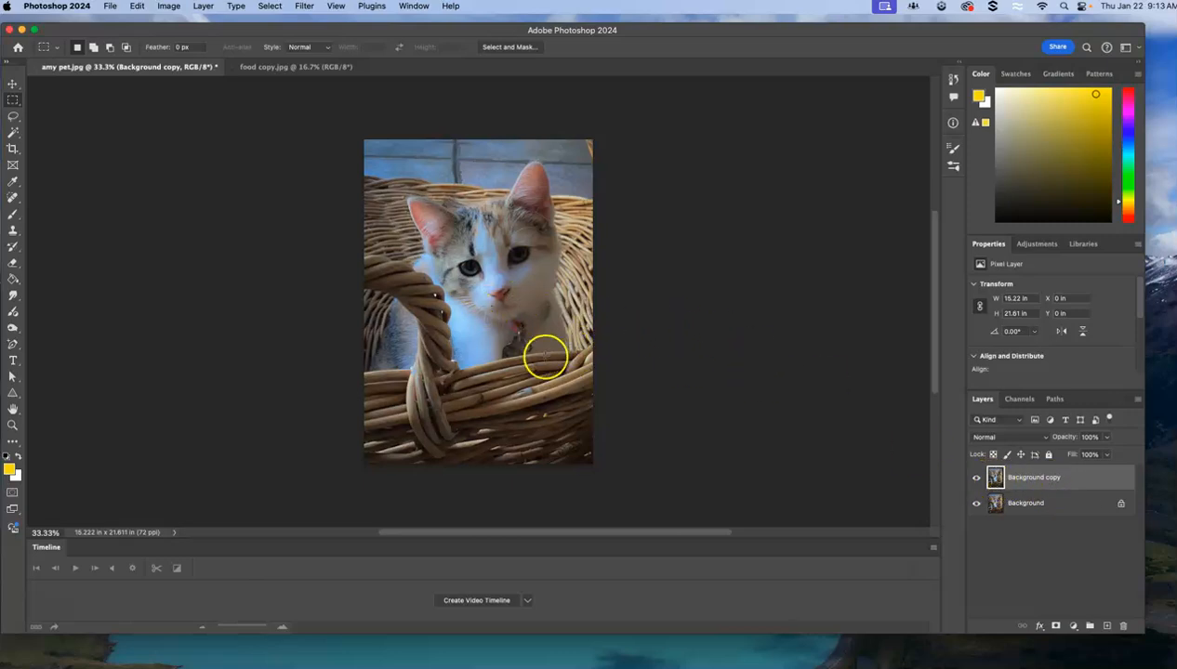
left_click(976, 480)
left_click(976, 478)
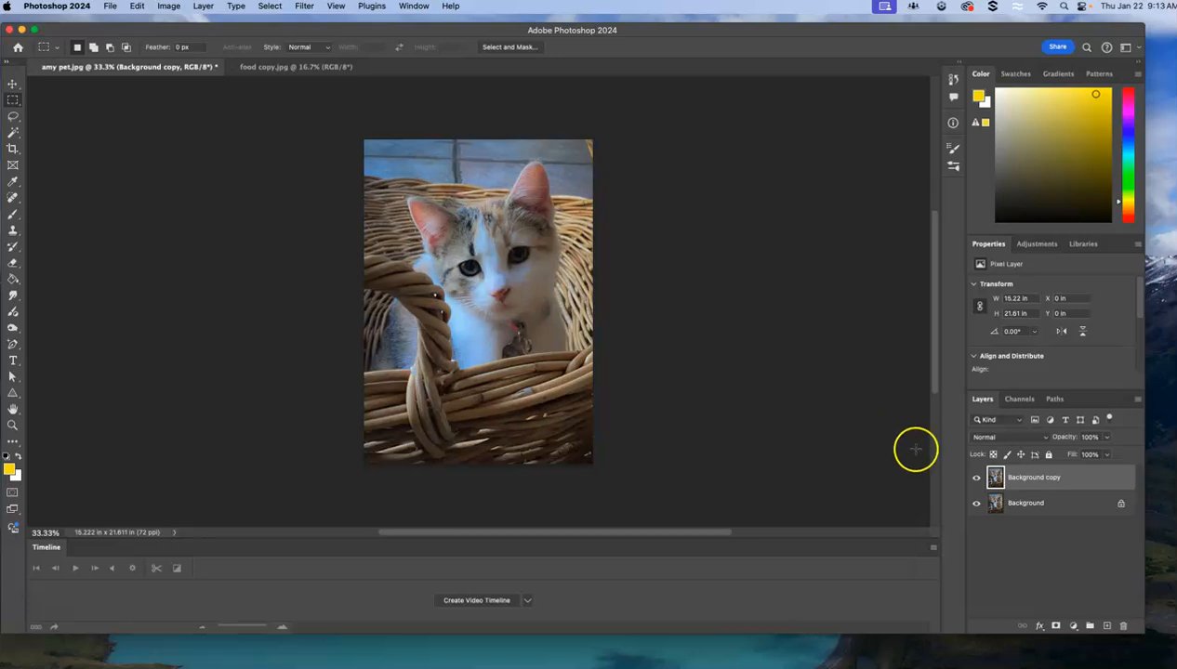
Select the kitten's eye on the image's left side with an elliptical marquee about 1.32 in wide and high.
right_click(14, 101)
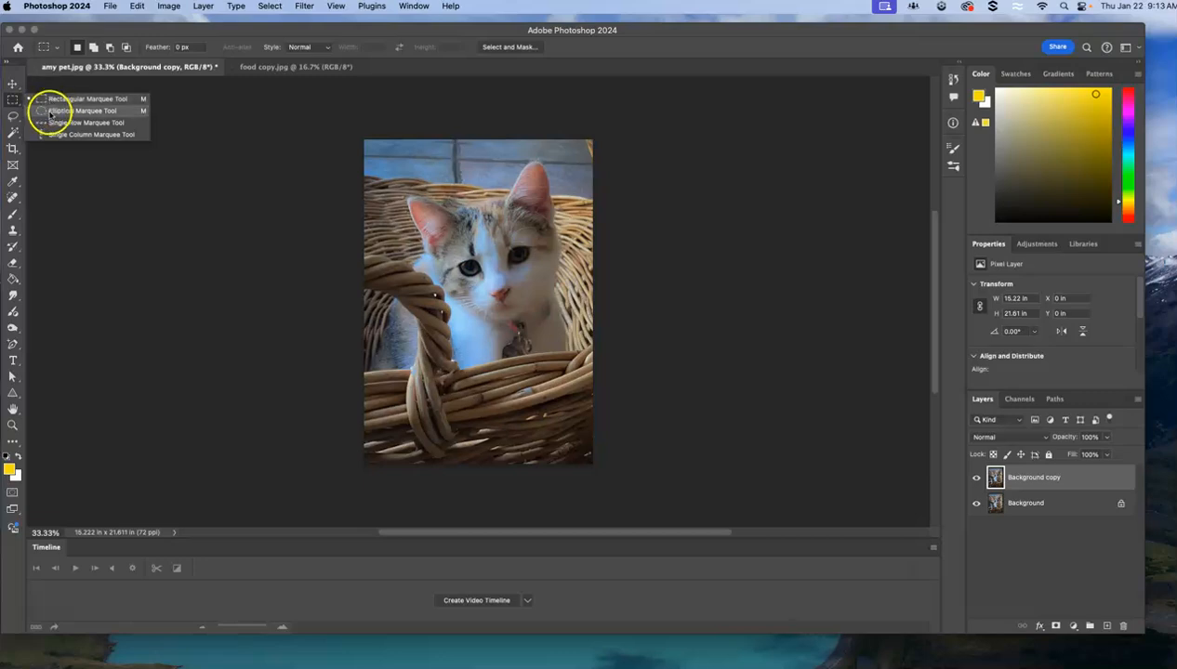
left_click(49, 111)
left_click_drag(455, 258, 483, 284)
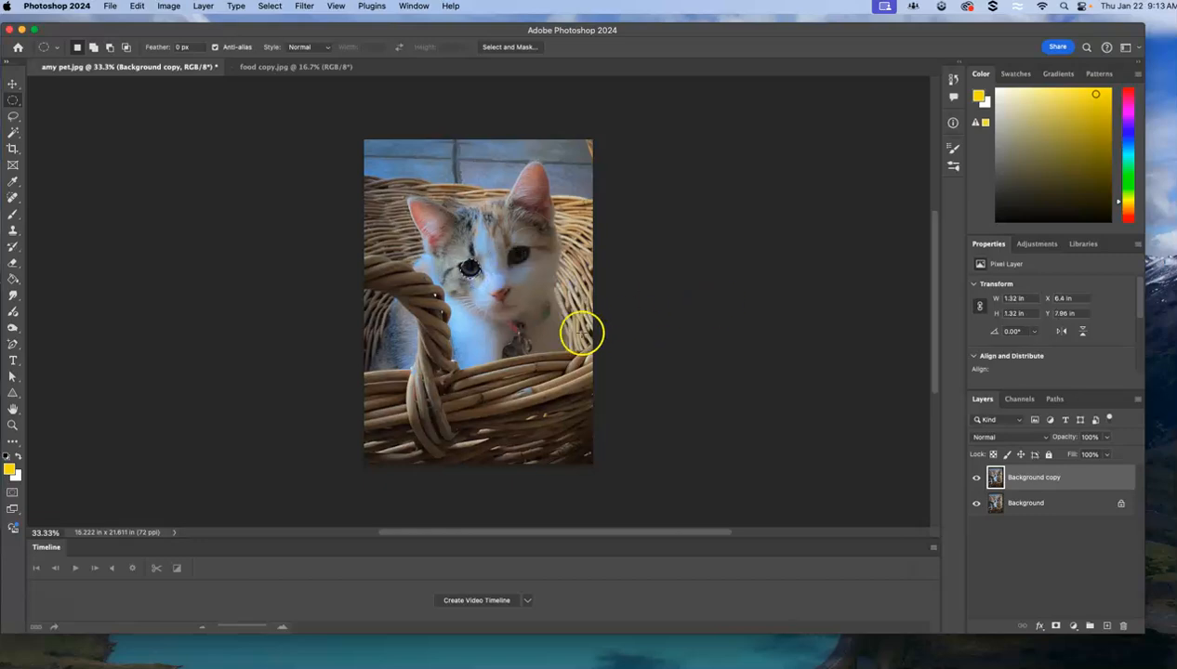
left_click_drag(453, 268, 471, 253)
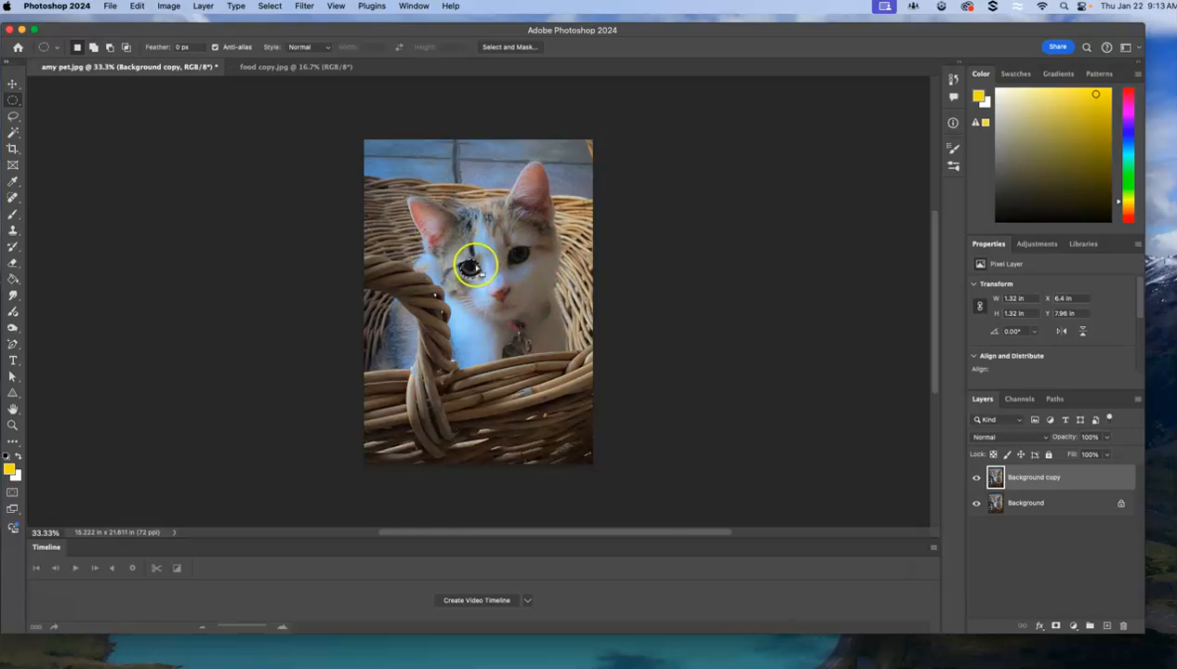
Copy the selected eye onto its own layer and check it by hiding and reshowing the two background layers.
left_click(132, 8)
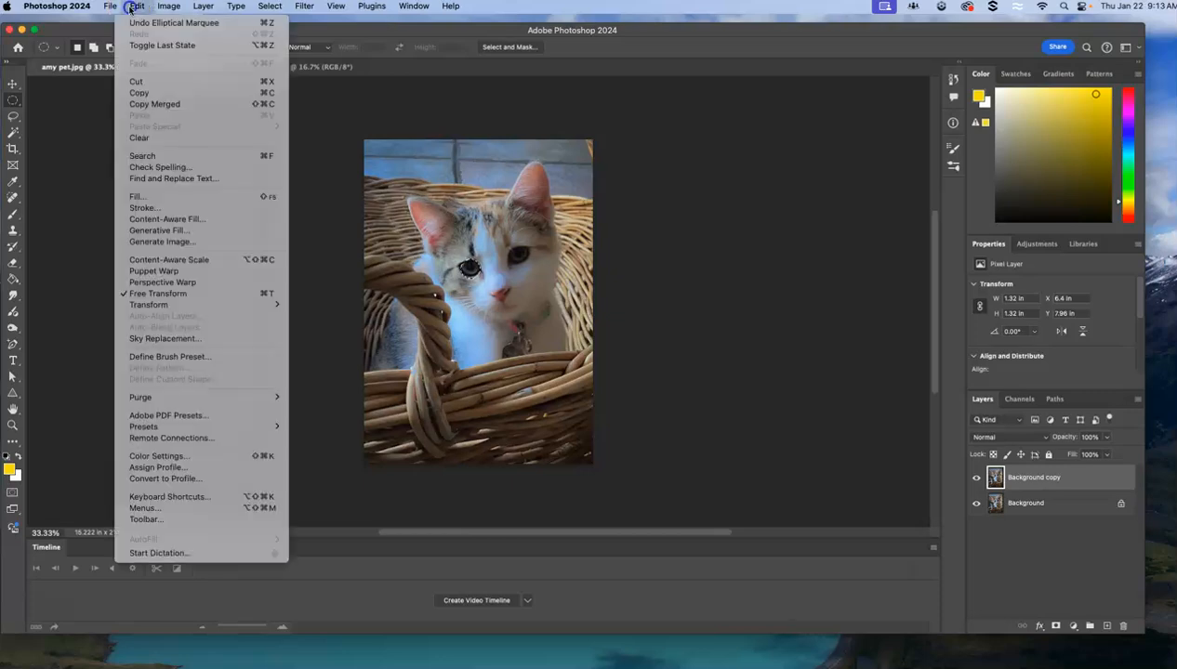
left_click(136, 93)
left_click(137, 6)
left_click(138, 114)
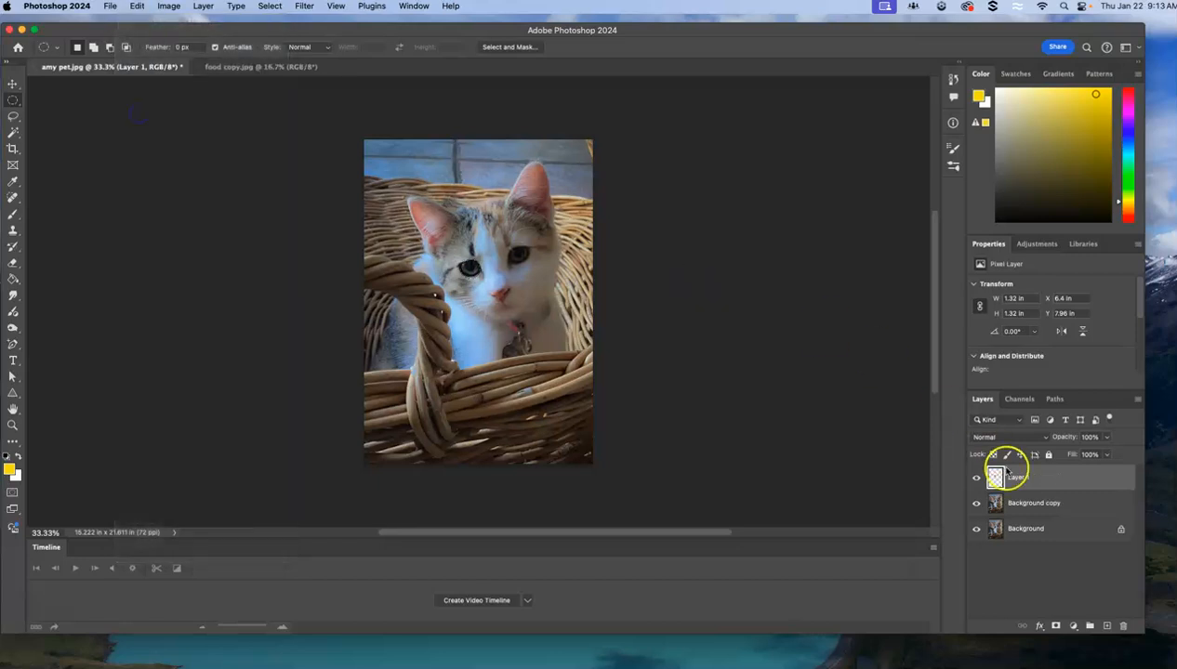
left_click(976, 503)
left_click(976, 529)
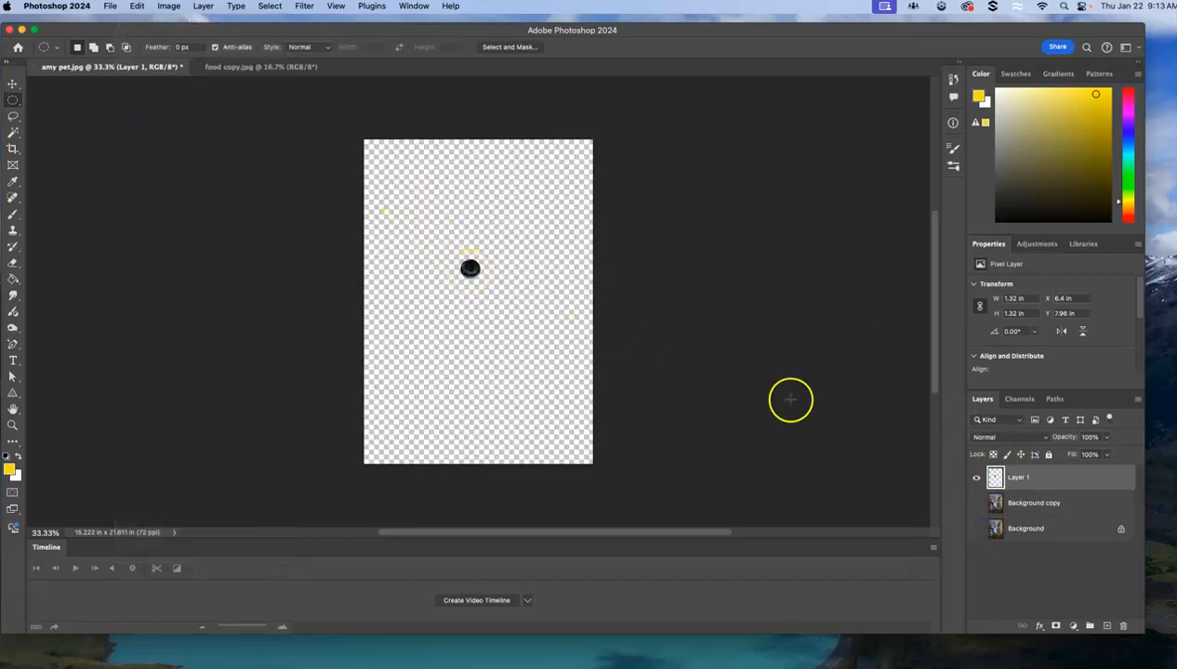
left_click(977, 503)
left_click(976, 529)
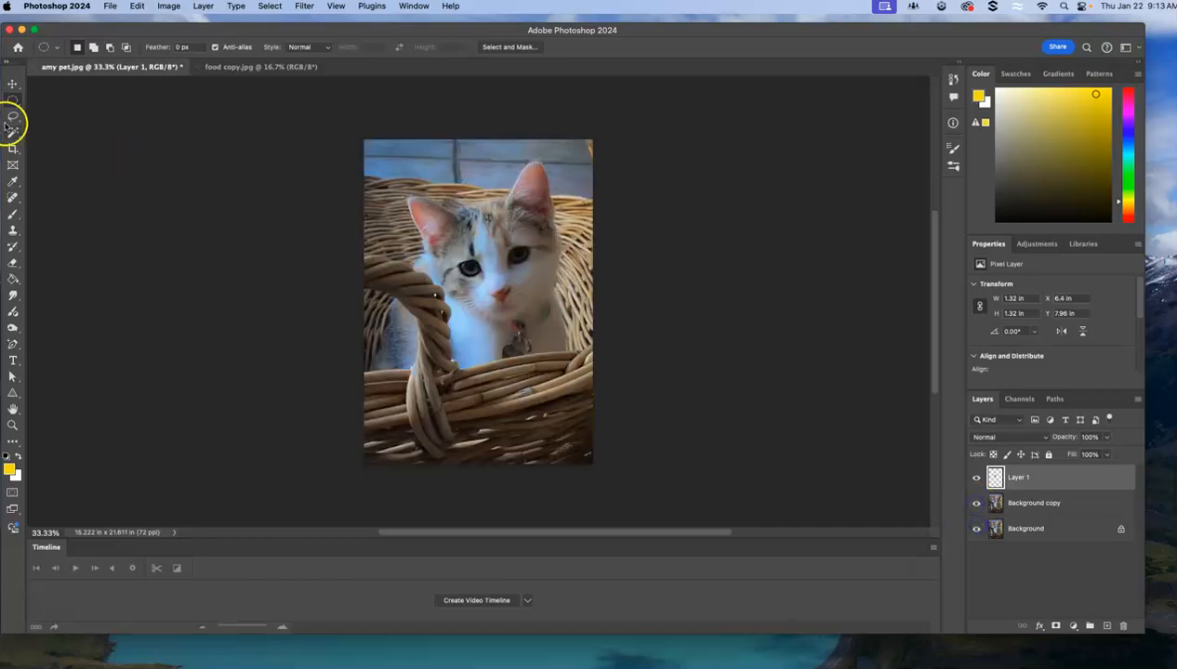
Enlarge the pasted eye to about 2.15 in wide and high and move it onto the kitten's forehead between the eyes.
left_click(12, 84)
left_click(452, 265)
key("super+t")
left_click_drag(481, 279, 489, 244)
key("Return")
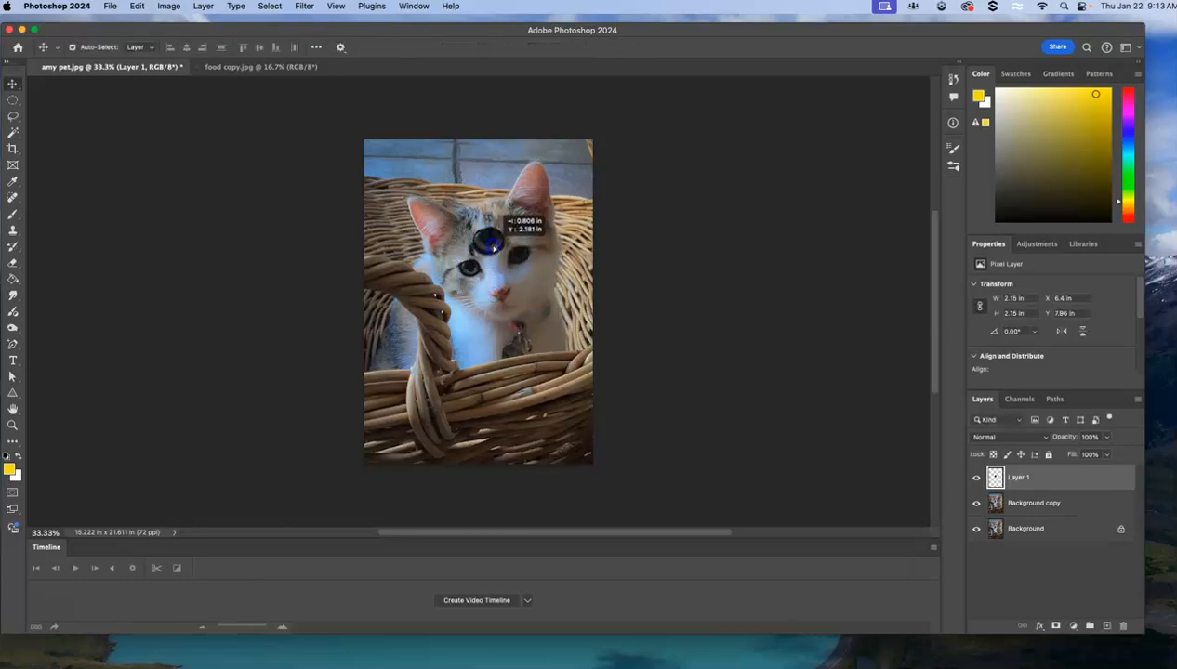
left_click(491, 359)
left_click(477, 281)
left_click(721, 389)
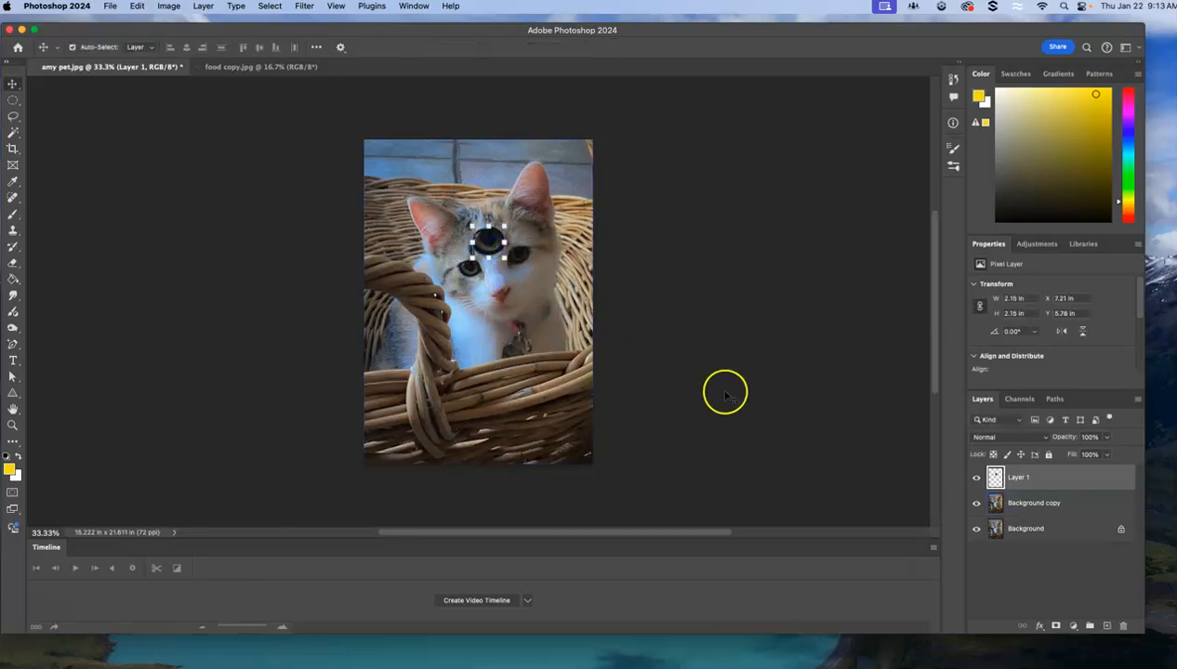
With Layer 1 active, select the kitten's eye on the image's right side using an elliptical marquee about 1.71 in wide and 1.69 in high.
left_click(1055, 506)
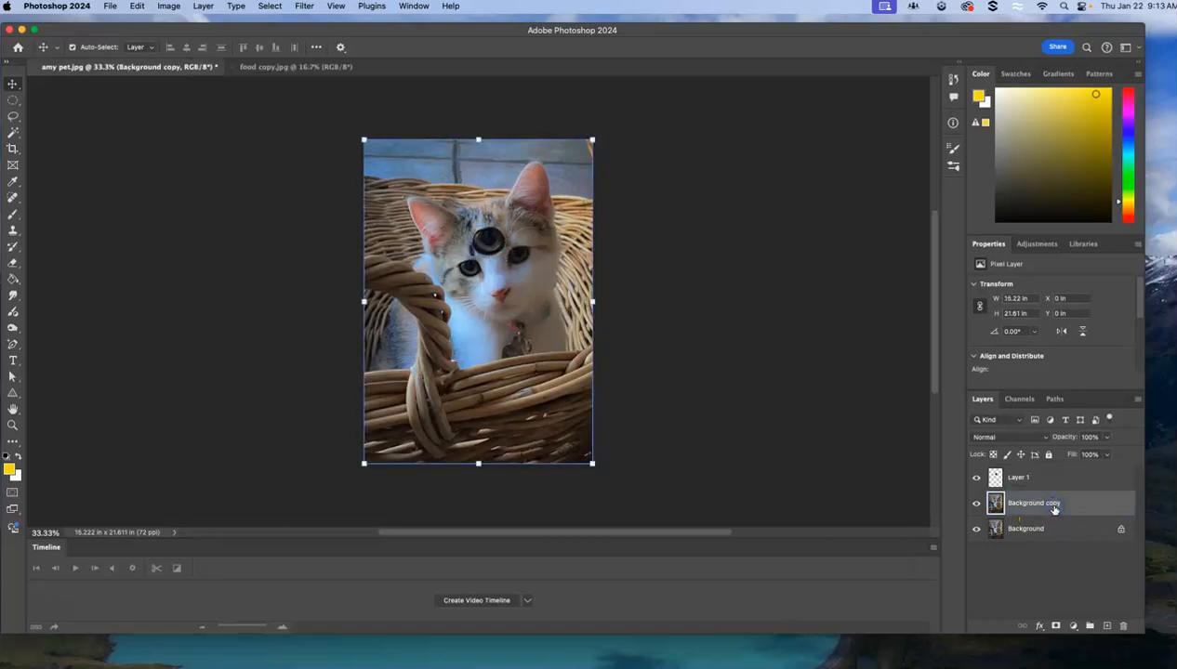
left_click(1056, 478)
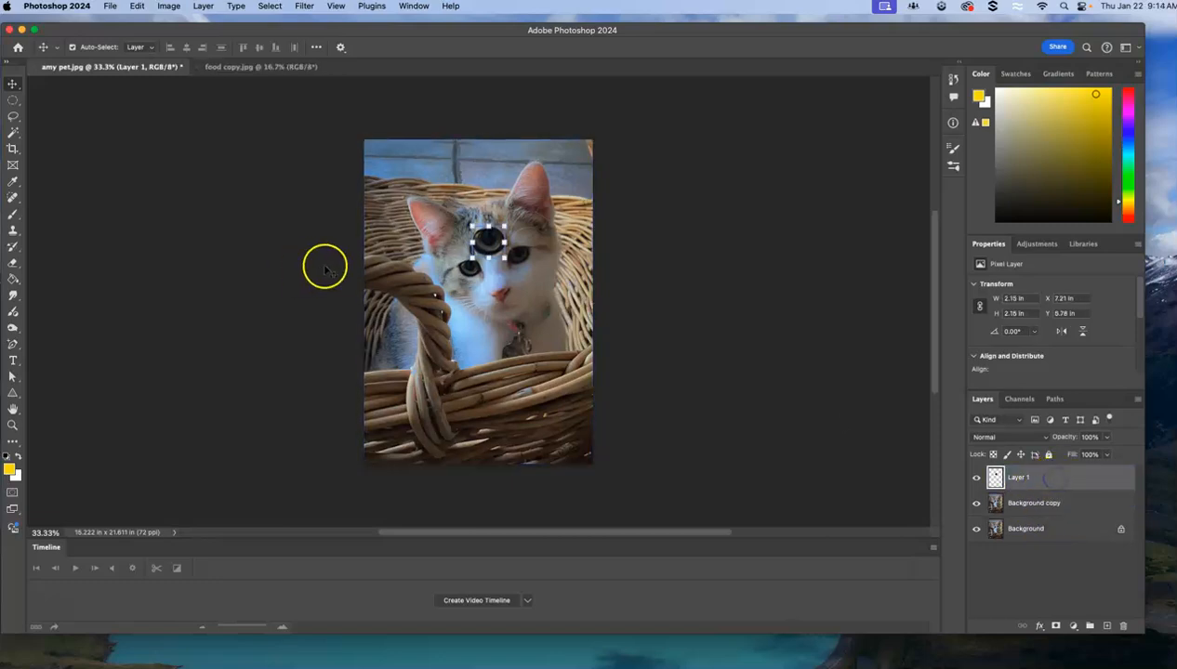
right_click(13, 102)
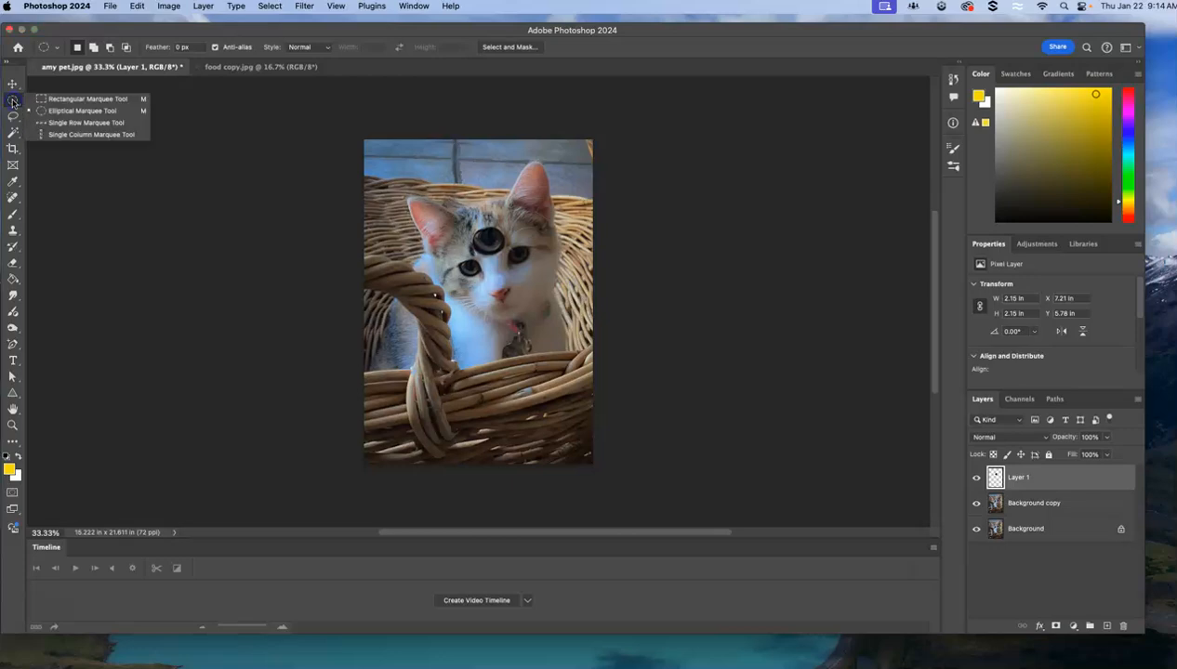
left_click(50, 111)
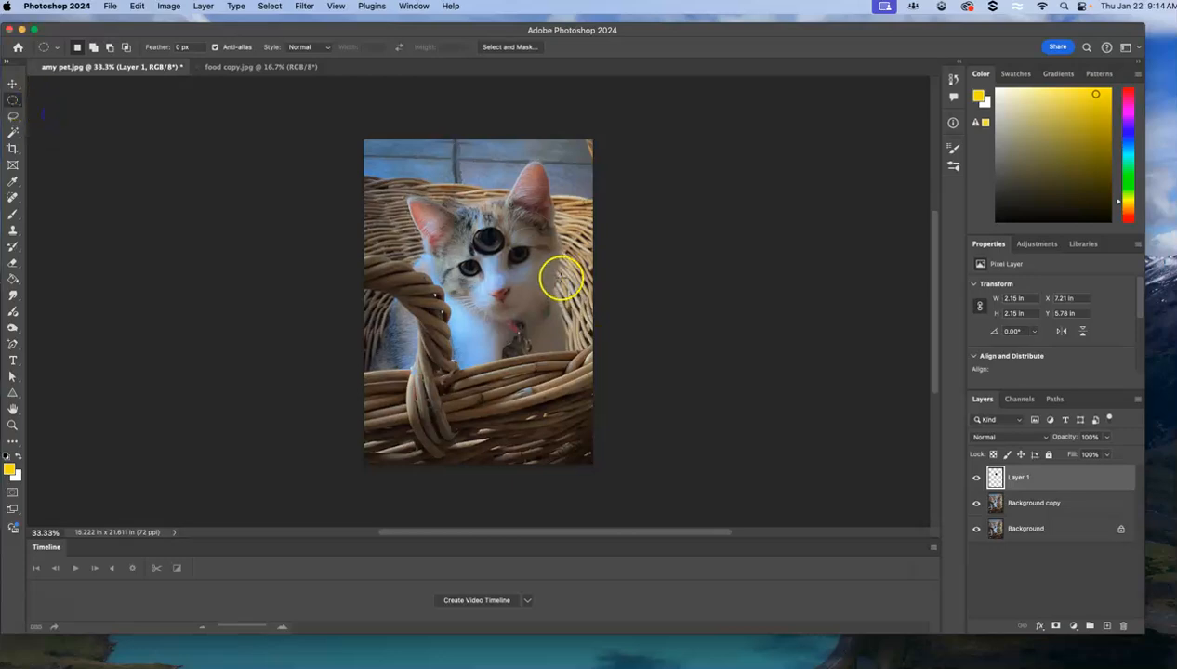
left_click_drag(510, 244, 536, 270)
Try to copy the selected eye area from Layer 1, and inspect that layer alone by hiding and reshowing the two background layers.
left_click(135, 8)
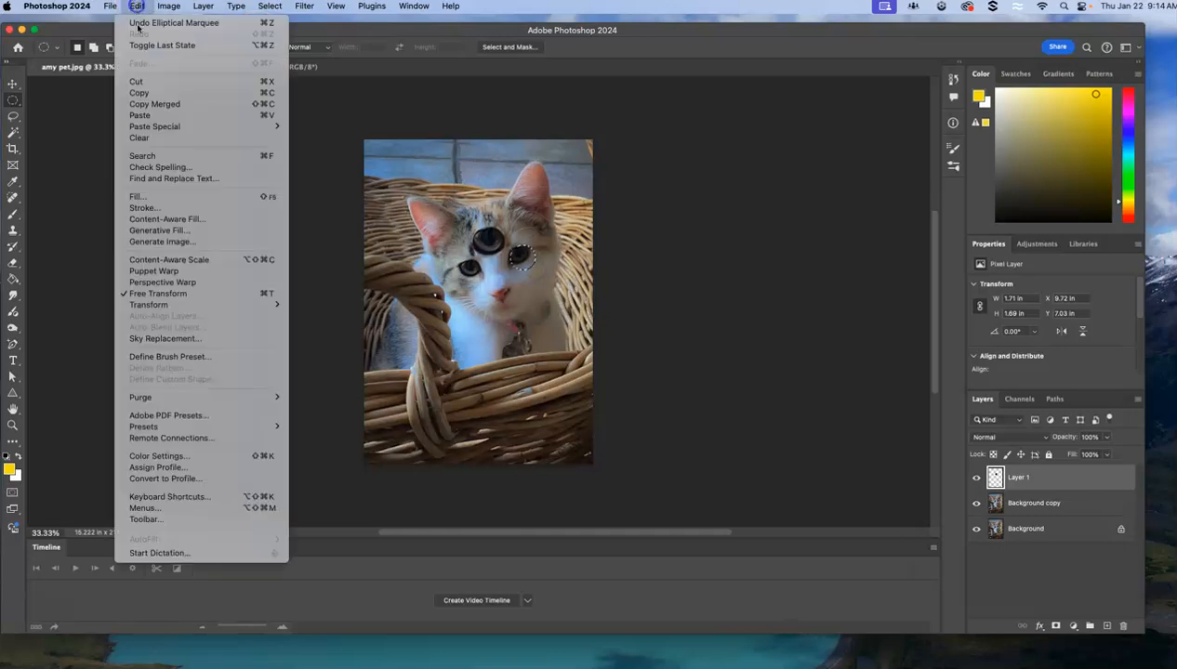
left_click(156, 93)
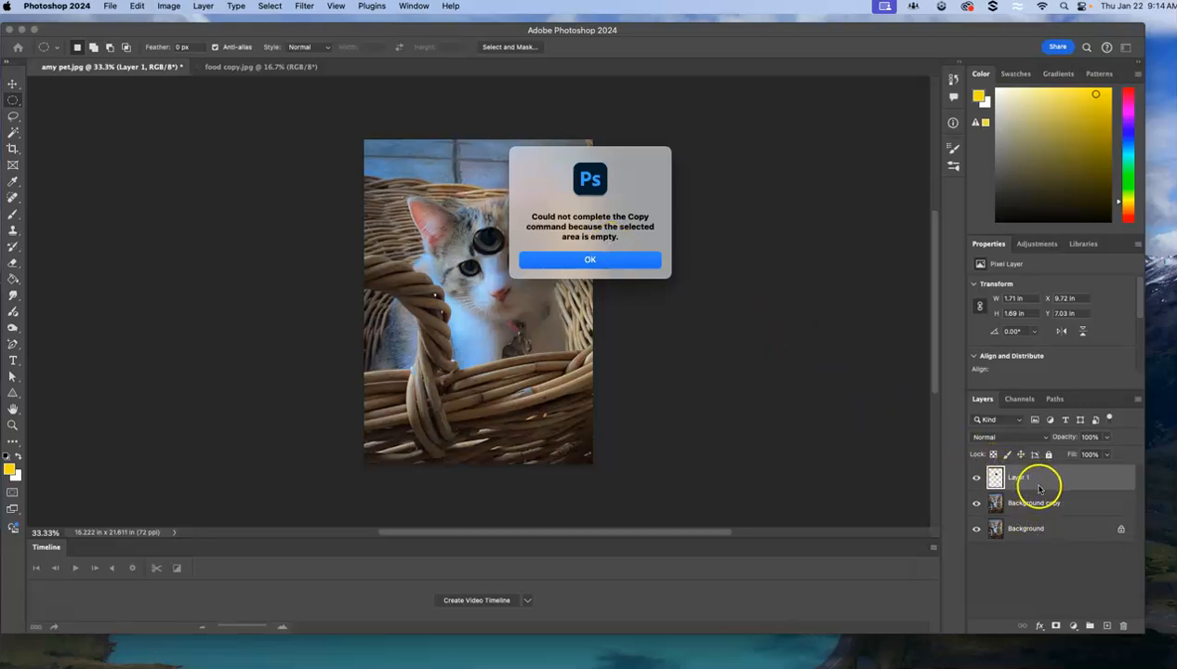
left_click(597, 259)
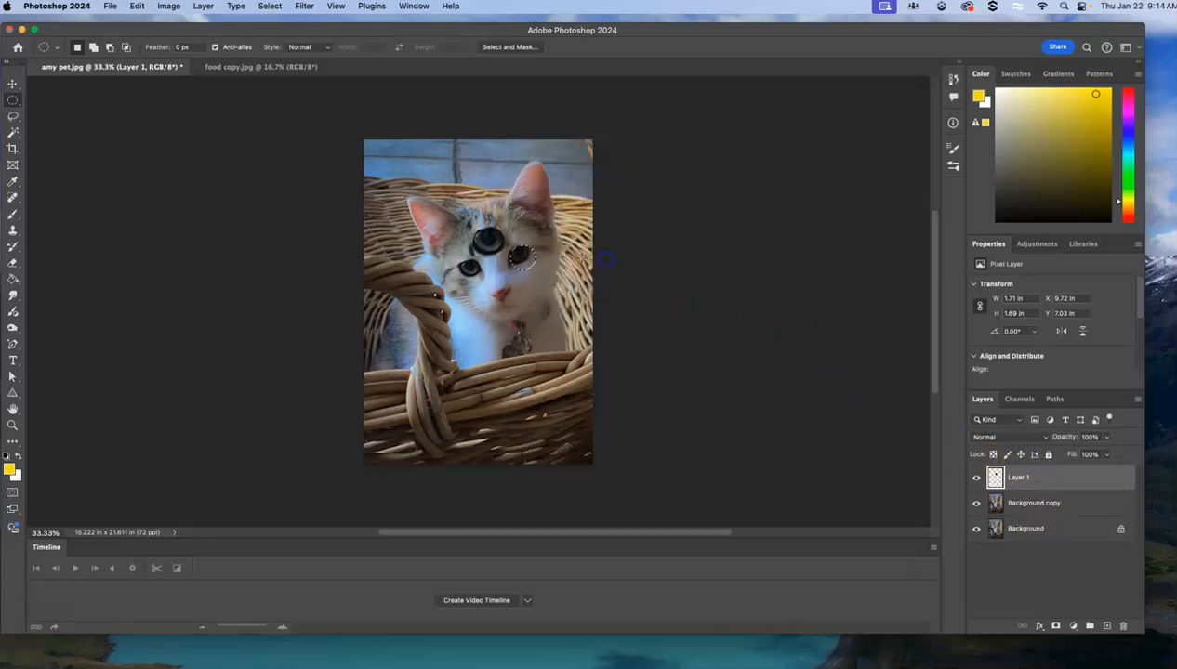
left_click(975, 503)
left_click(976, 528)
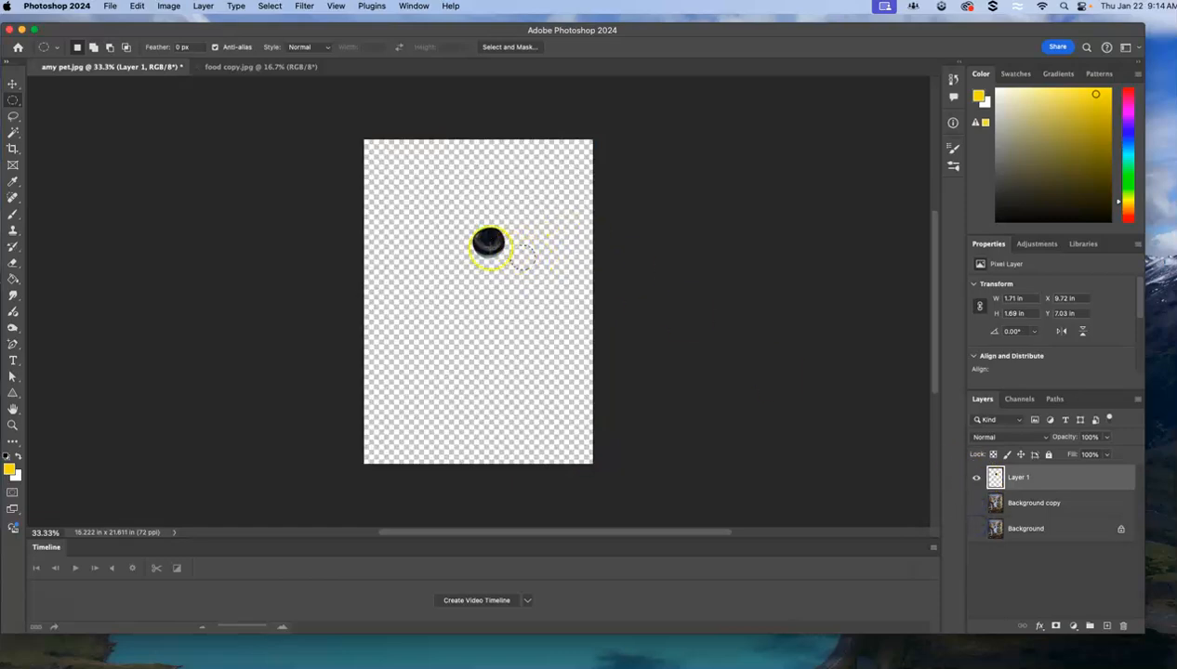
left_click(975, 503)
left_click(976, 530)
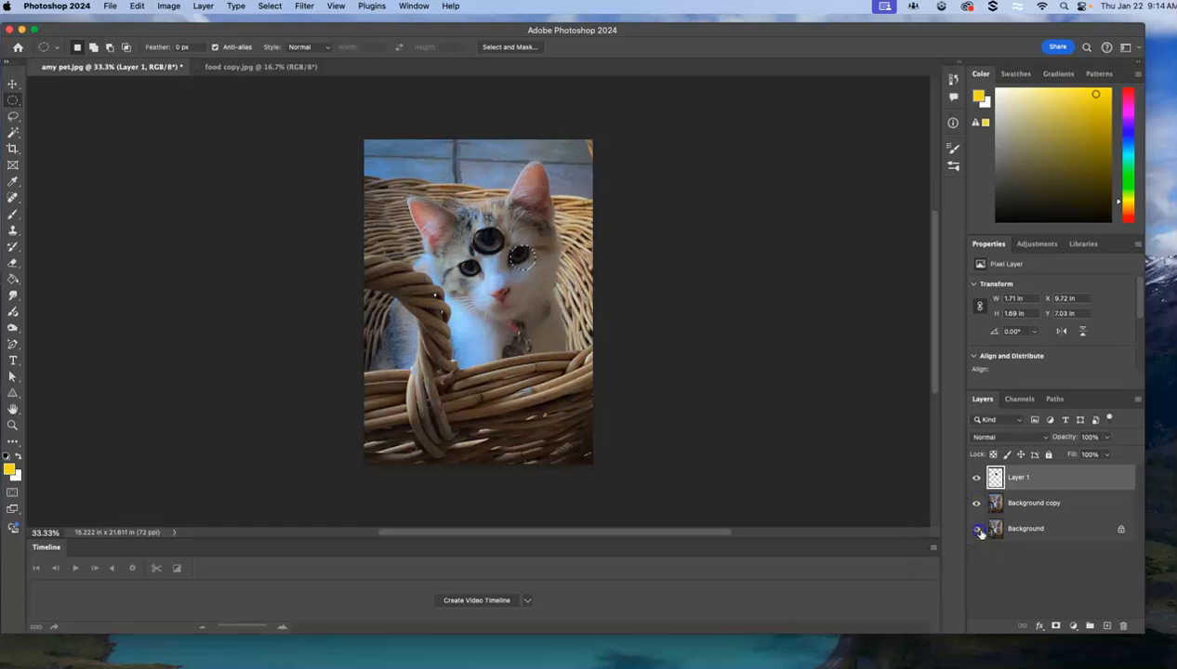
Copy the selected eye from the Background copy layer onto its own layer and check it by hiding and reshowing both background layers.
left_click(1035, 504)
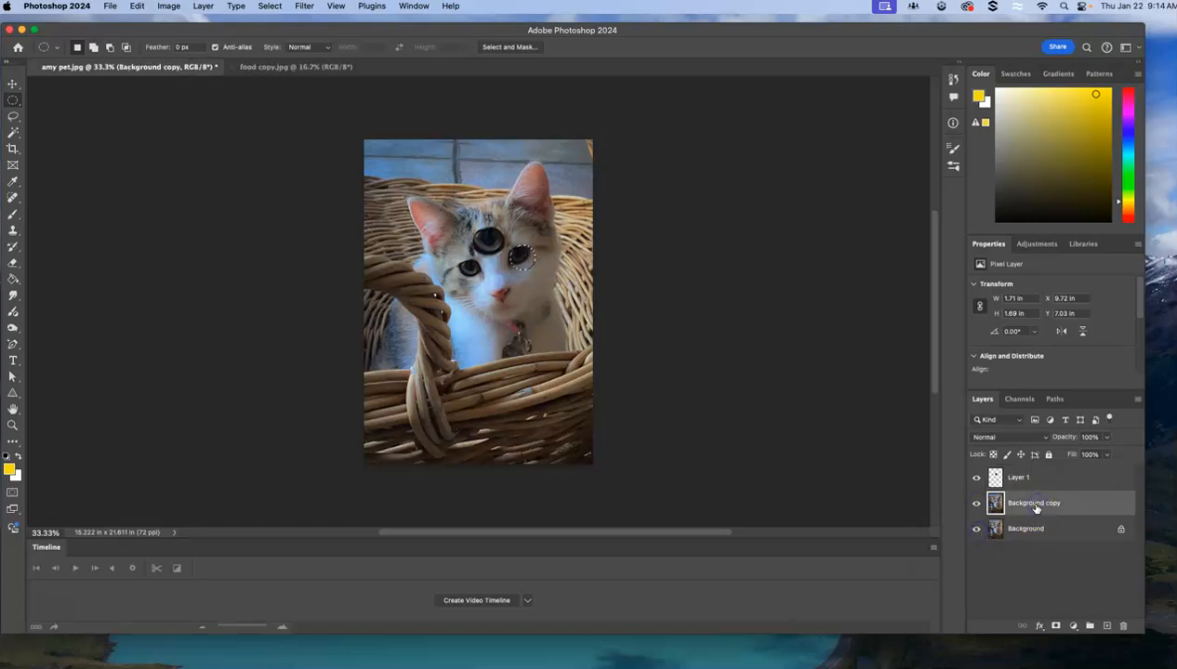
left_click(1041, 479)
left_click(1044, 502)
left_click(1046, 526)
left_click(1046, 504)
left_click(135, 6)
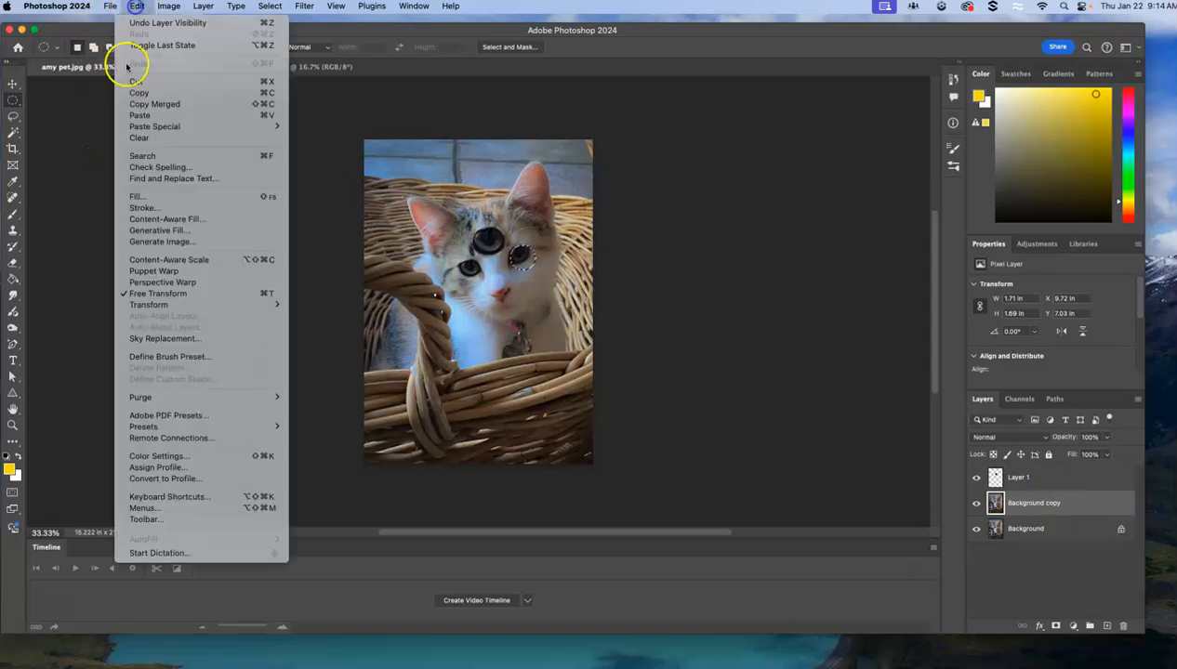
left_click(135, 7)
left_click(136, 8)
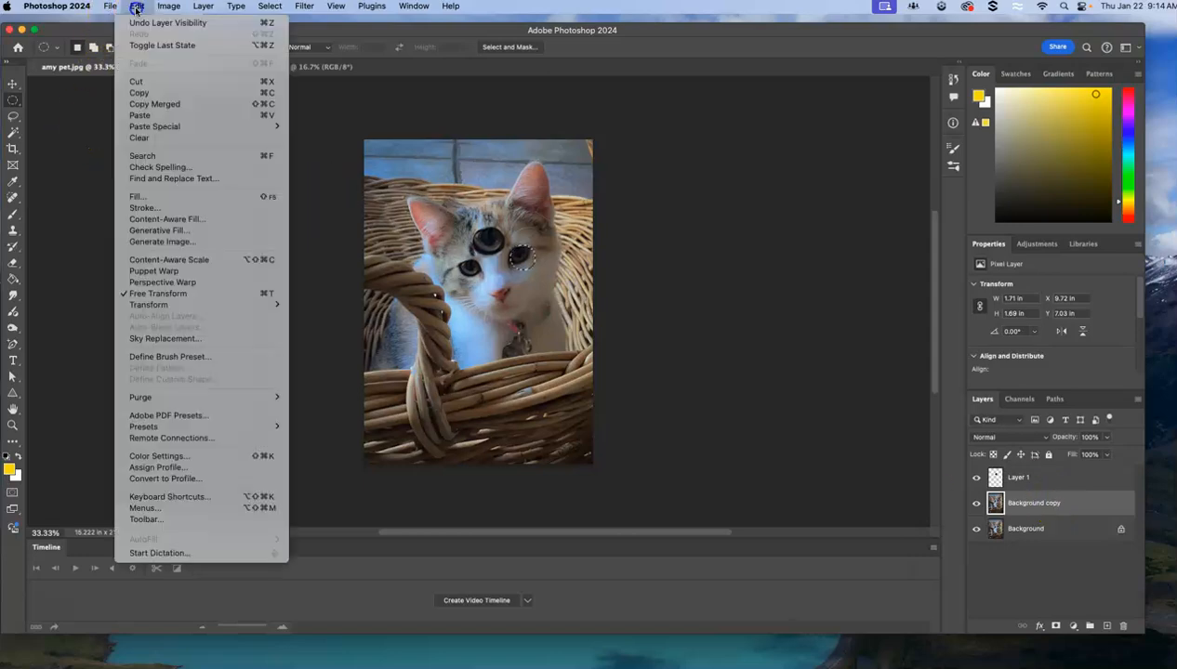
left_click(144, 114)
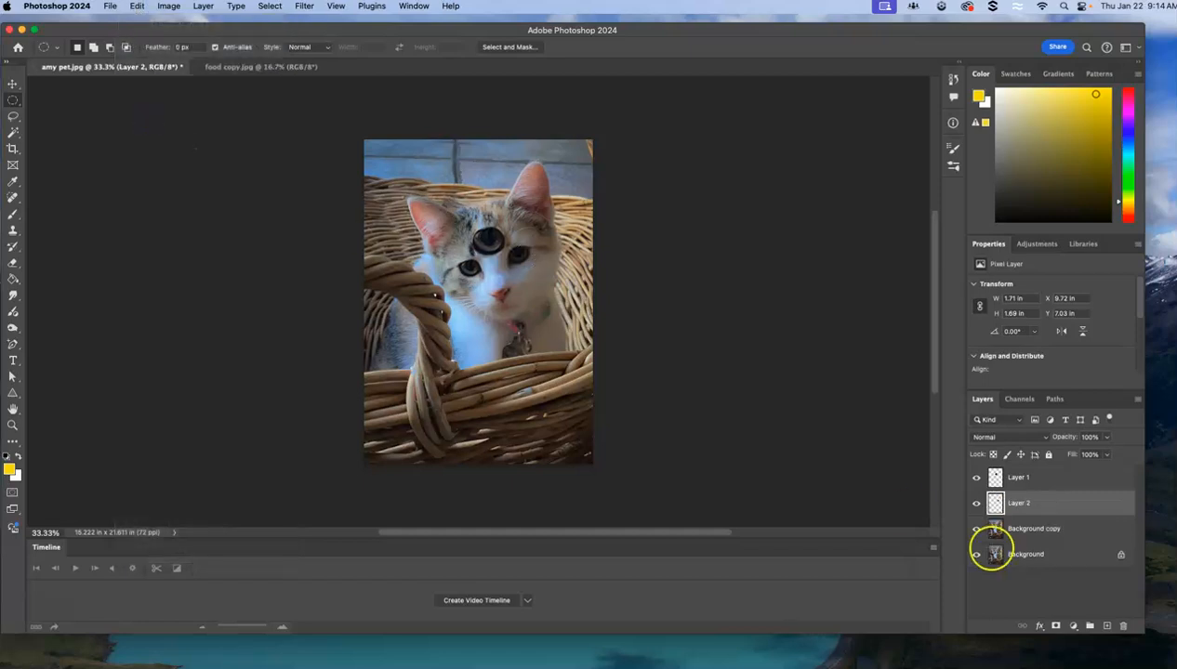
left_click(975, 529)
left_click(976, 554)
left_click(977, 555)
left_click(976, 529)
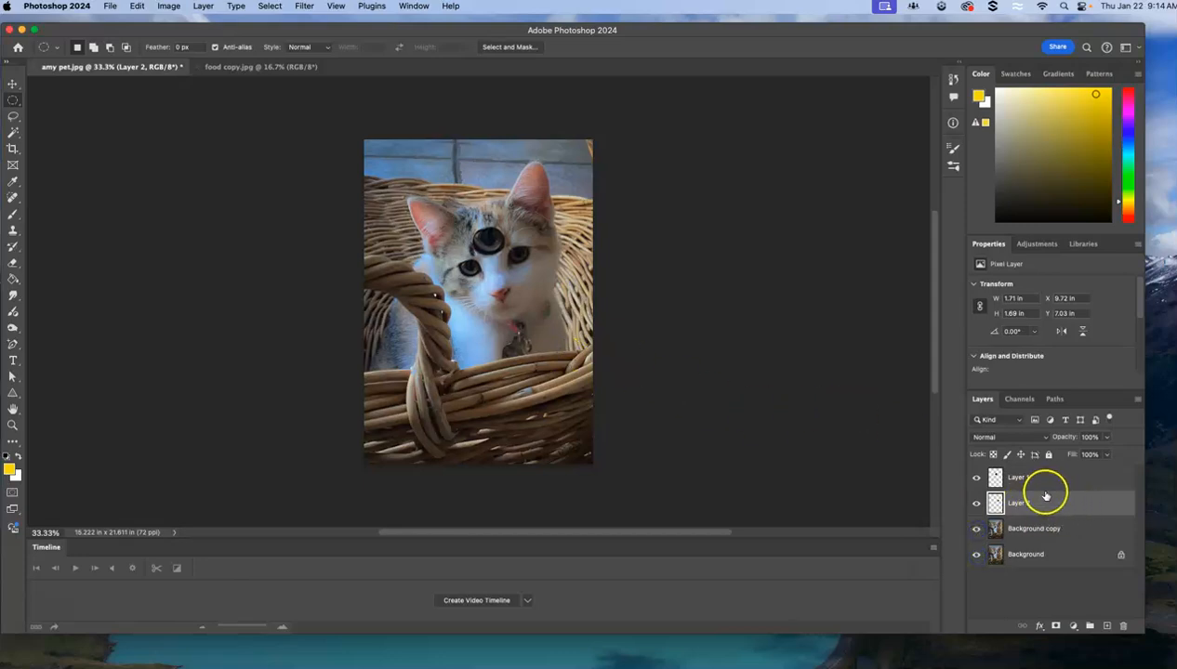
Delete the two pasted eye layers, Layer 1 and Layer 2.
left_click_drag(1042, 474, 1113, 618)
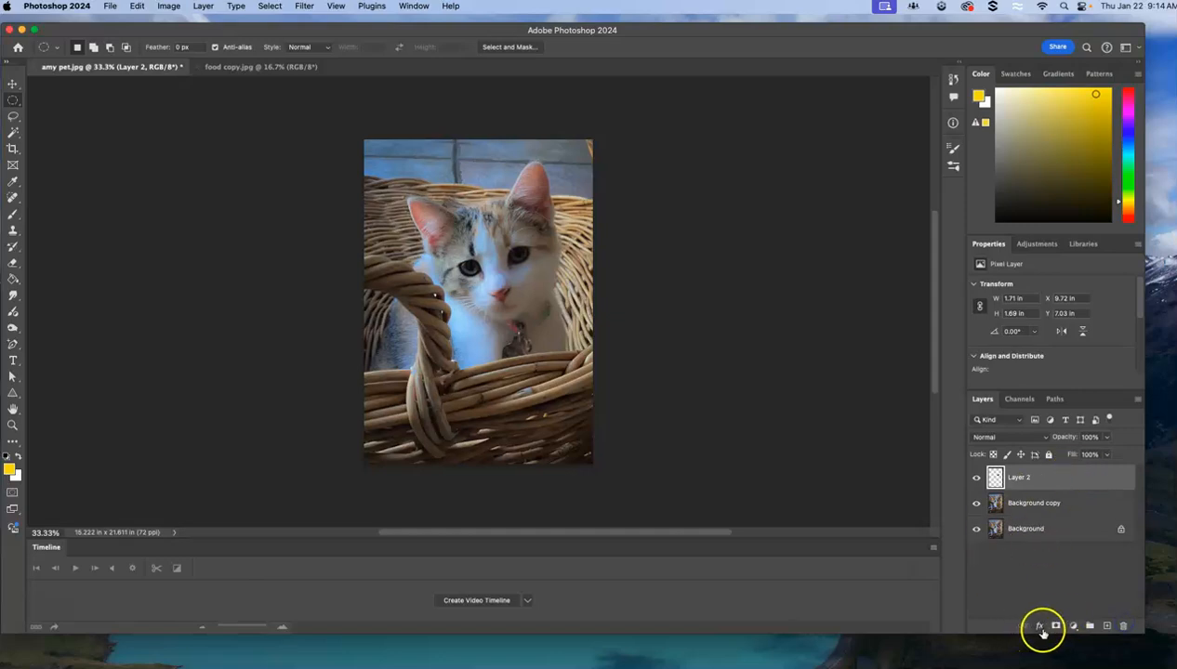
left_click_drag(1053, 475, 1122, 624)
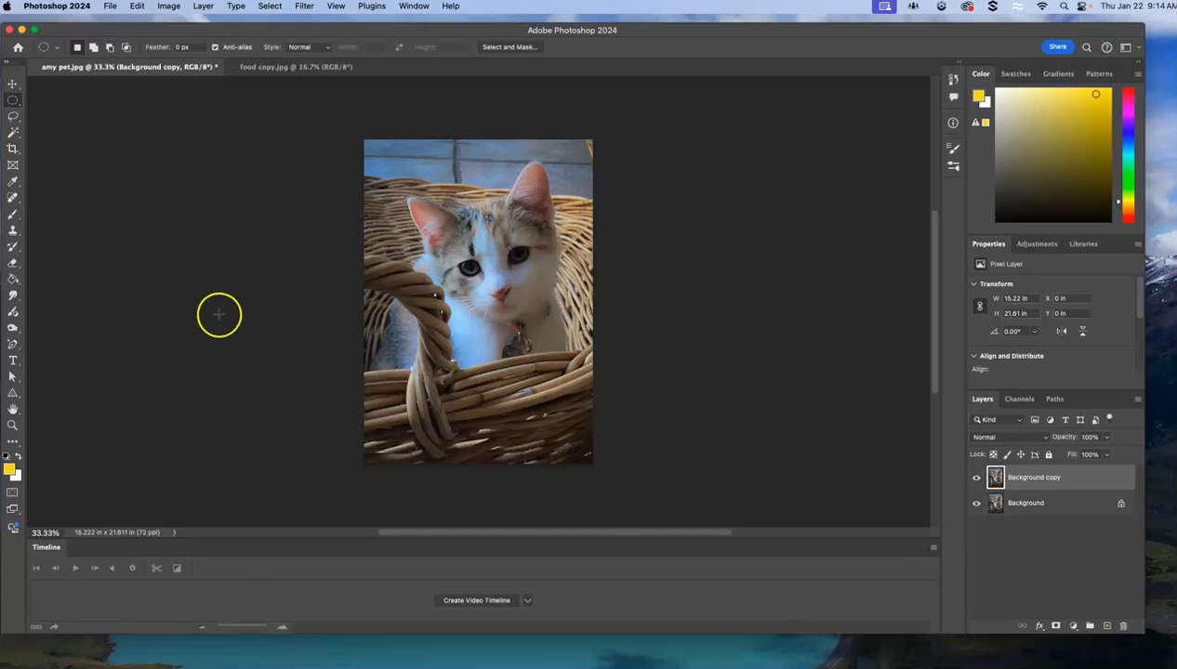
Select the kitten's head and ears on the Background copy layer with a freehand lasso about 10.07 in wide and 10.78 in high.
left_click(14, 118)
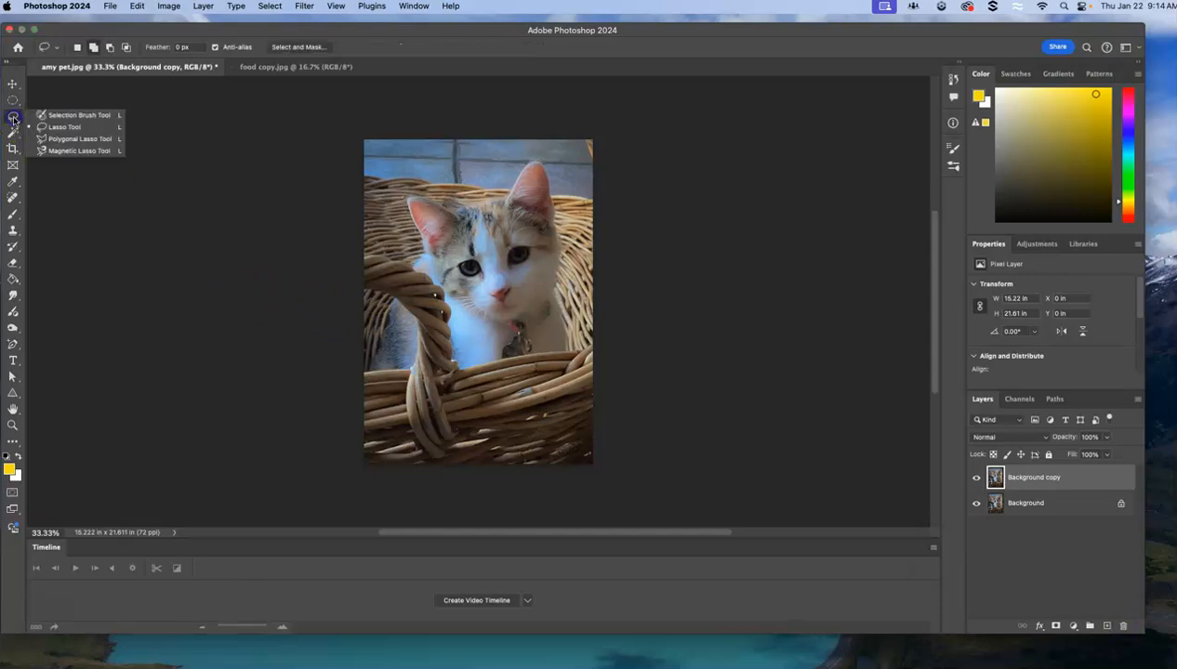
left_click(56, 126)
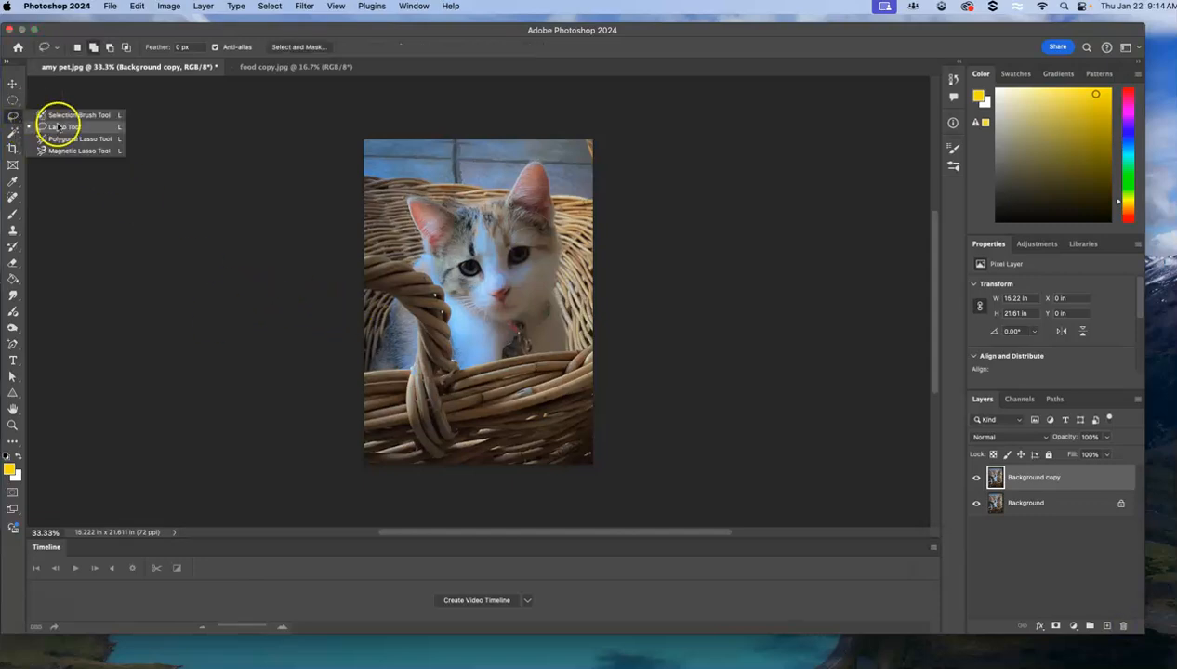
left_click_drag(474, 207, 415, 190)
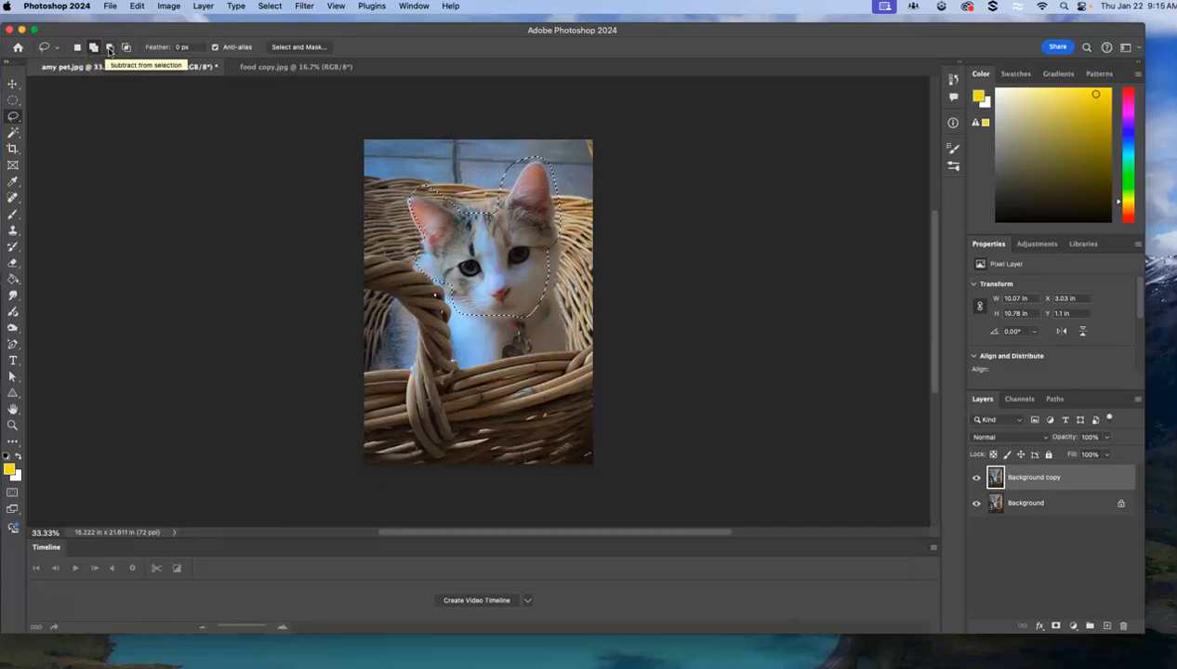
Add the kitten's neck and chest down to the basket rim to the lasso selection, extending it to about 10.99 by 13.65 in.
left_click(110, 48)
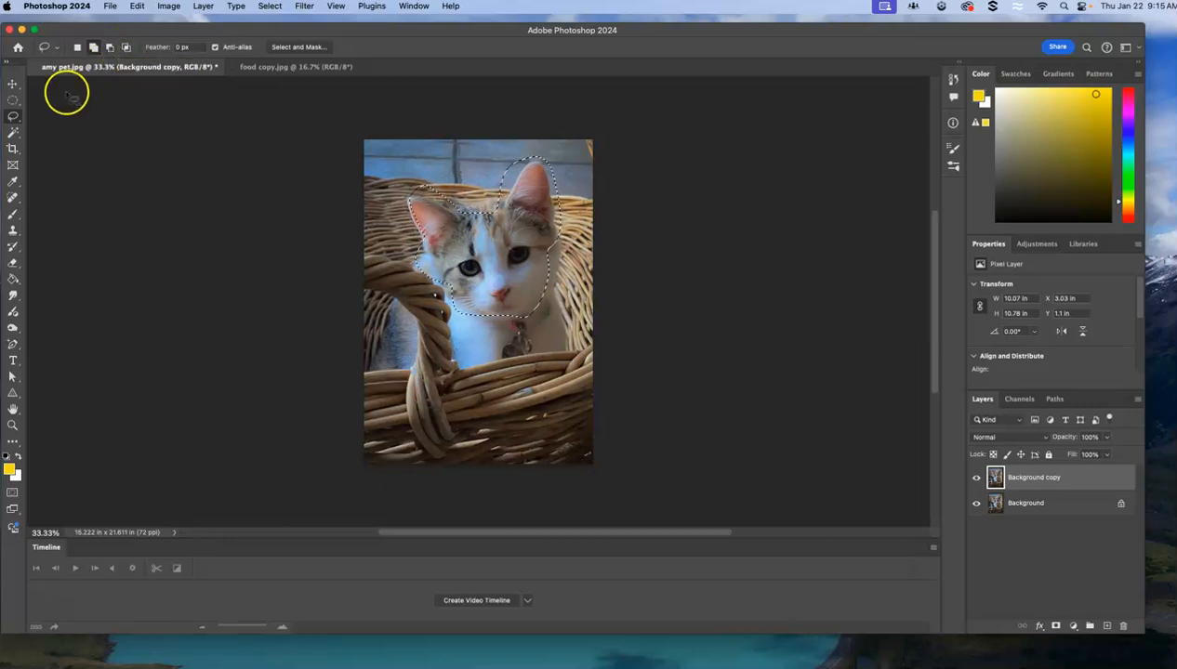
left_click(93, 47)
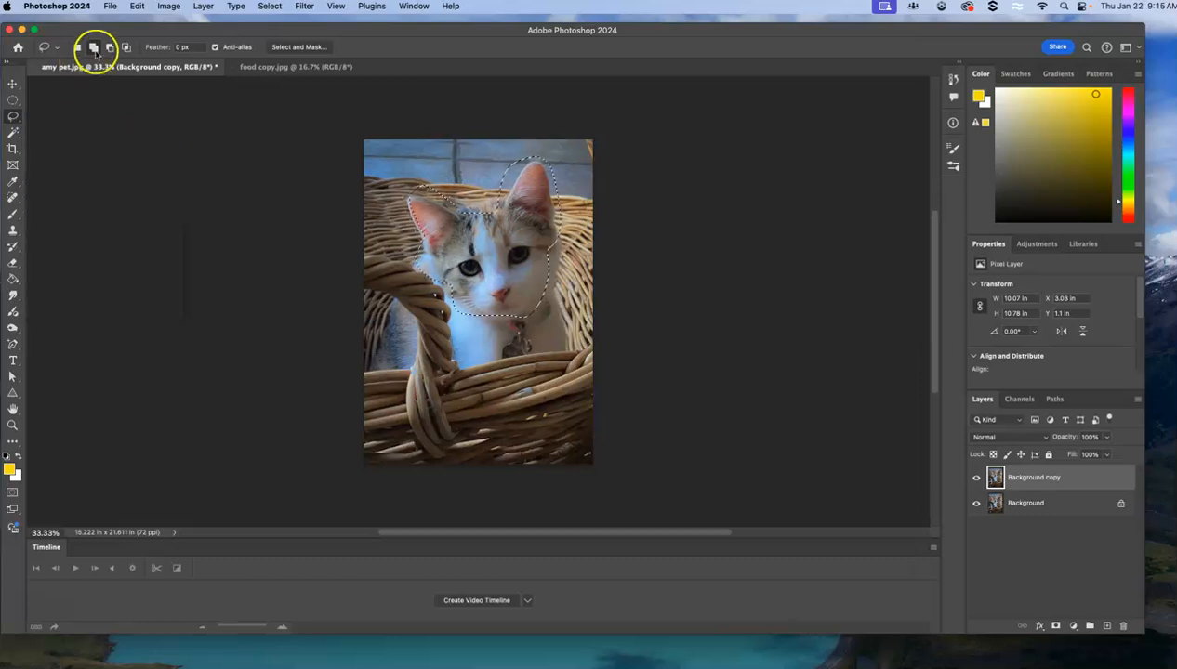
left_click(389, 154)
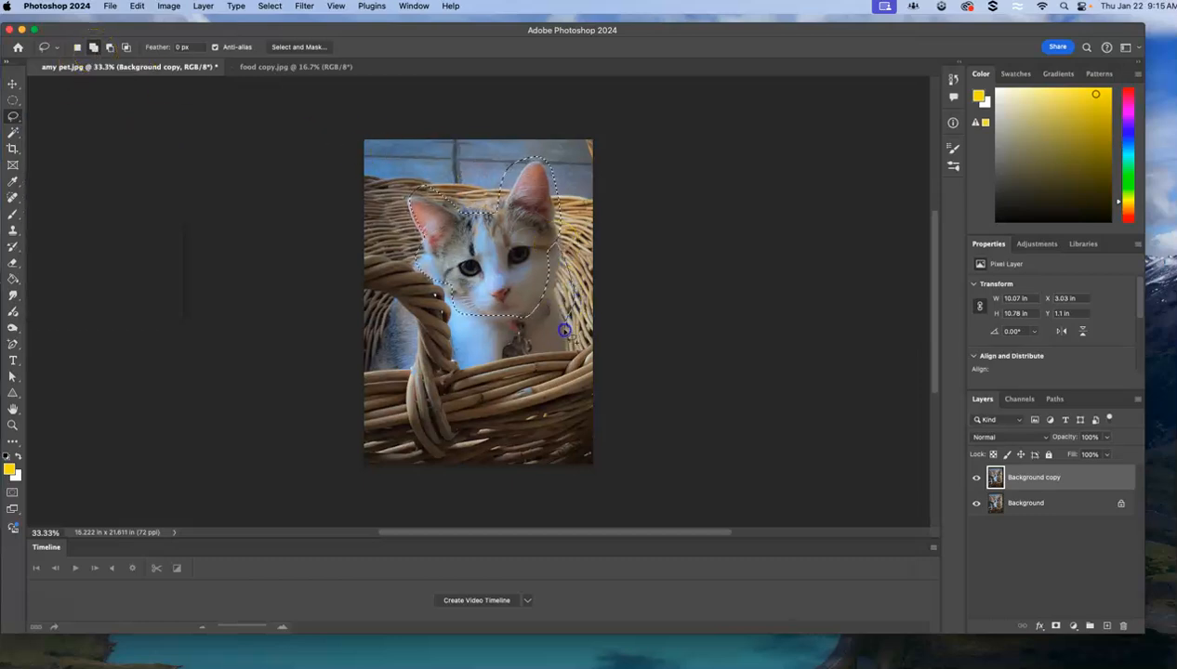
left_click_drag(439, 278, 441, 274)
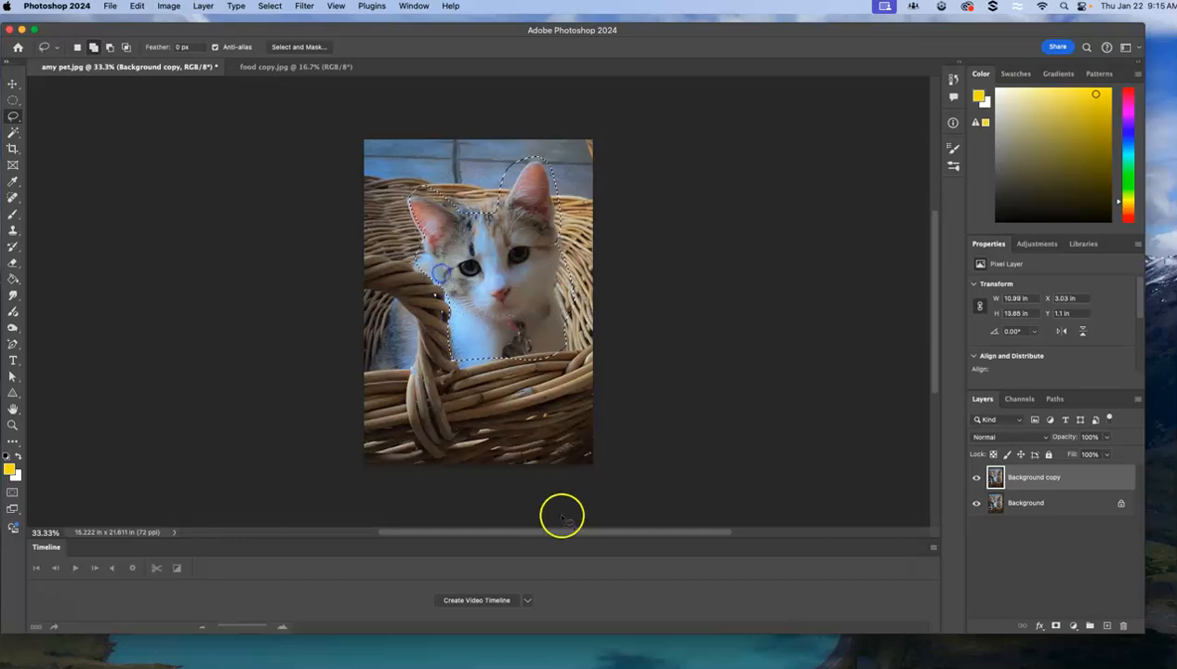
Subtract the excess basket and background beside the chest and around the taller ear from the lasso selection, narrowing it to about 10.53 in.
left_click(110, 48)
left_click(476, 203)
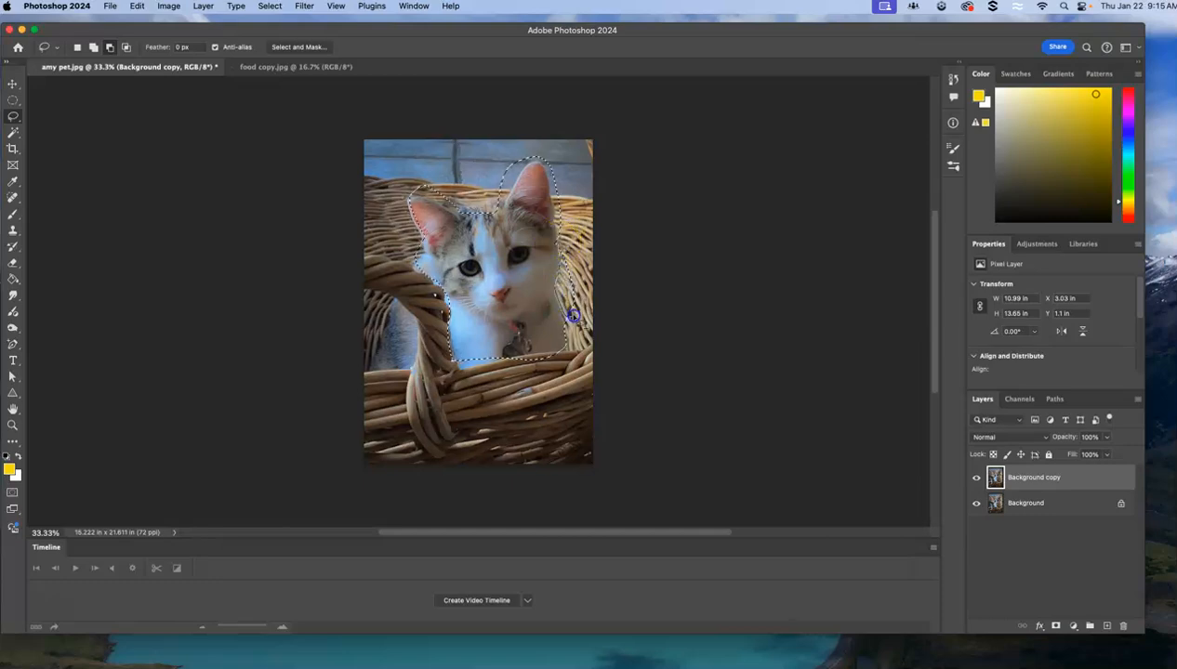
mouse_move(558, 245)
left_mouse_down()
mouse_move(675, 292)
mouse_move(636, 241)
mouse_move(533, 166)
left_mouse_up()
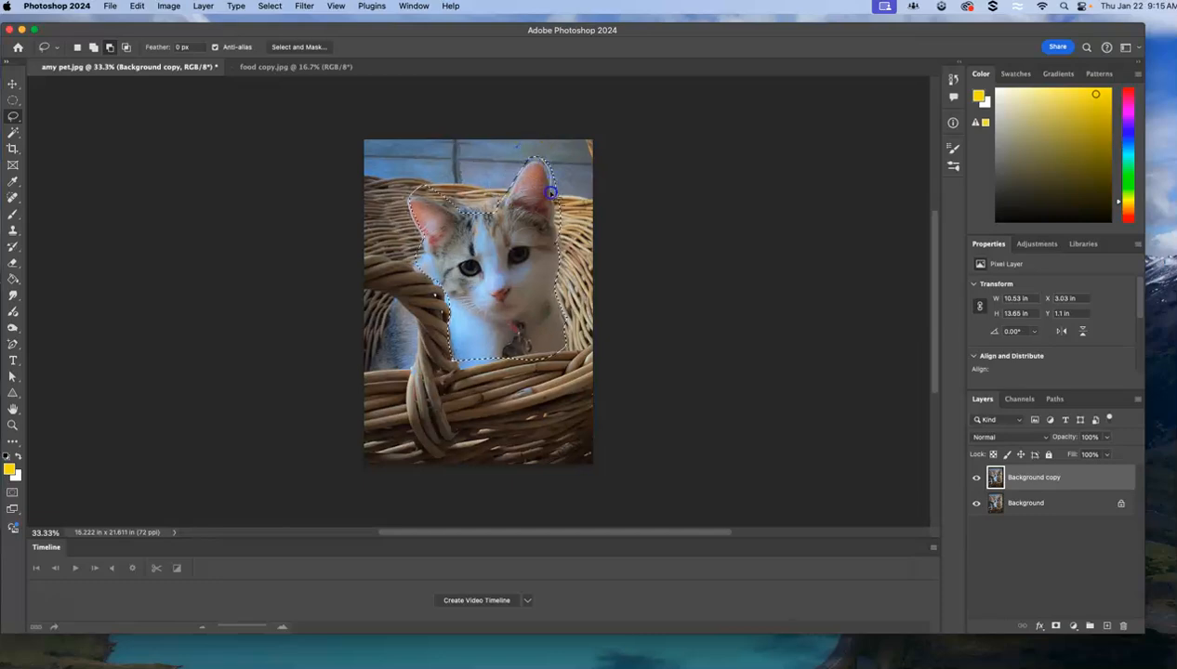
left_click_drag(540, 158, 543, 162)
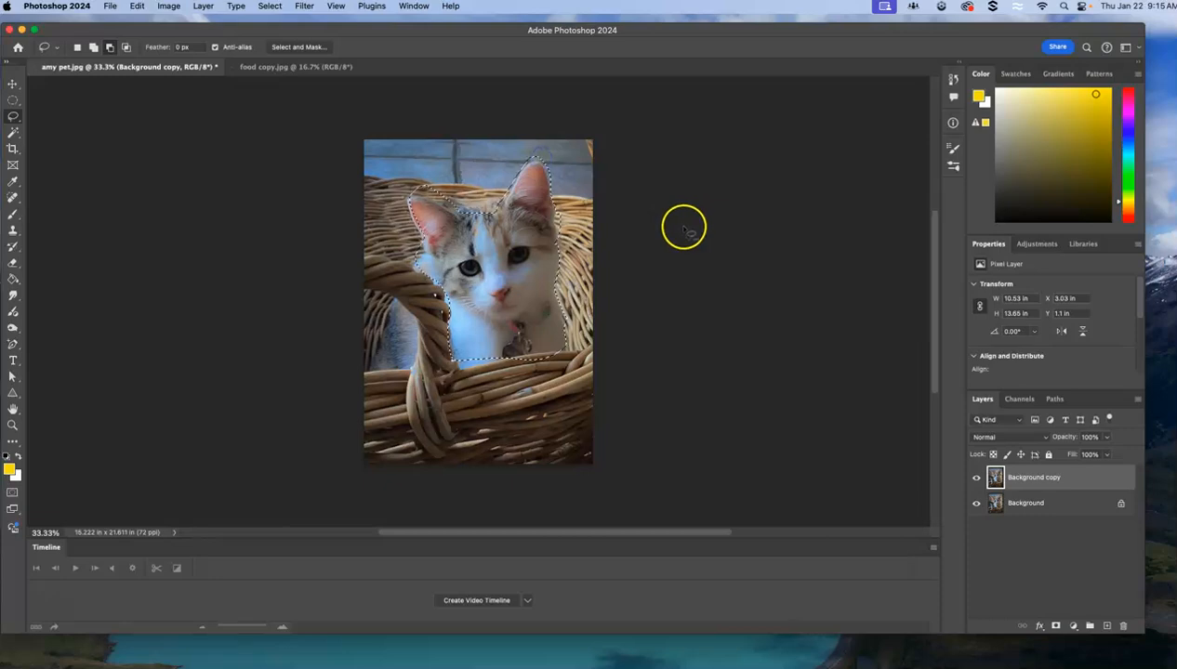
Replace the selection with a new Magic Wand selection of the white fur above the kitten's nose, using tolerance 40.
left_click(14, 133)
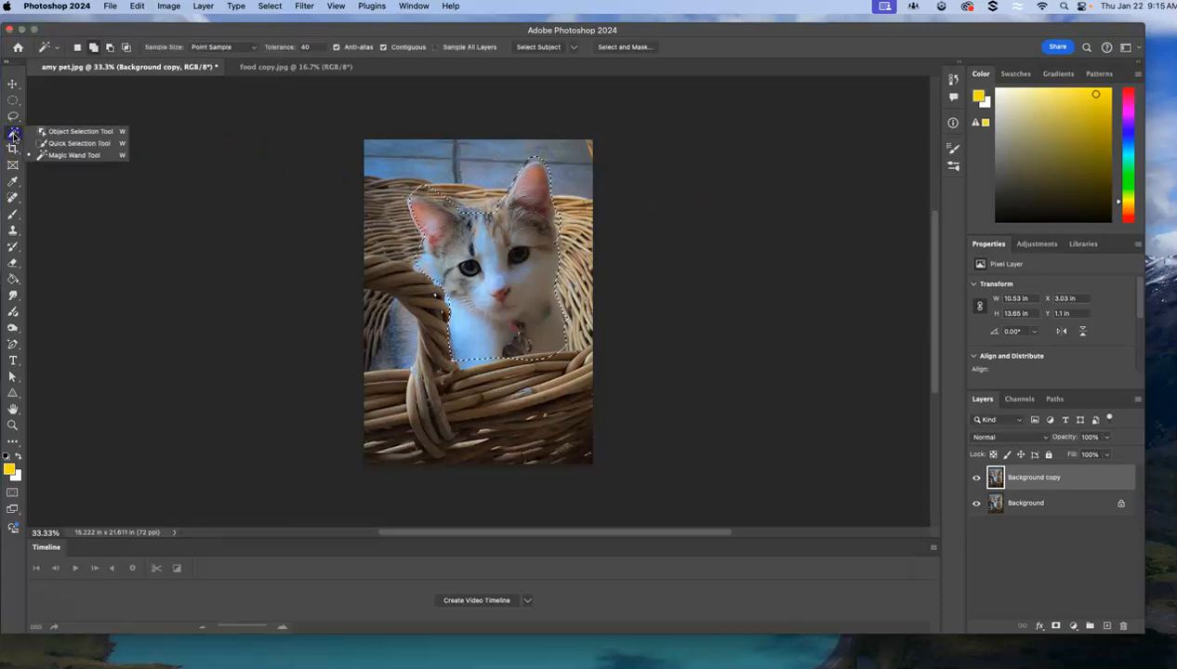
left_click(509, 283)
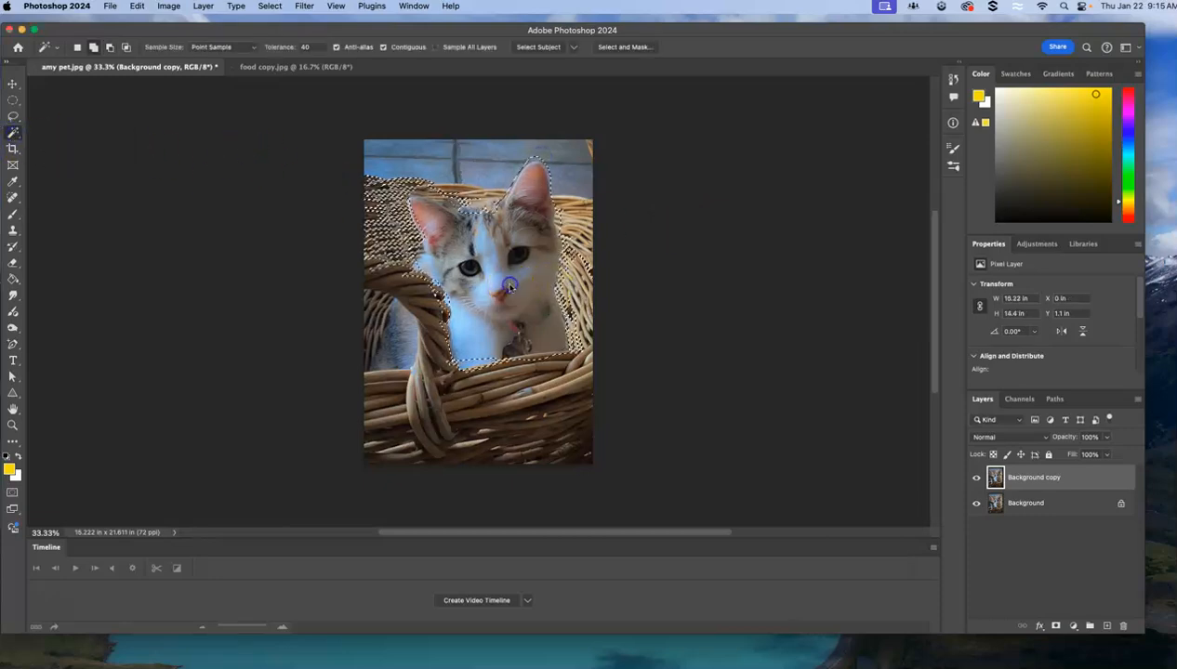
left_click(78, 48)
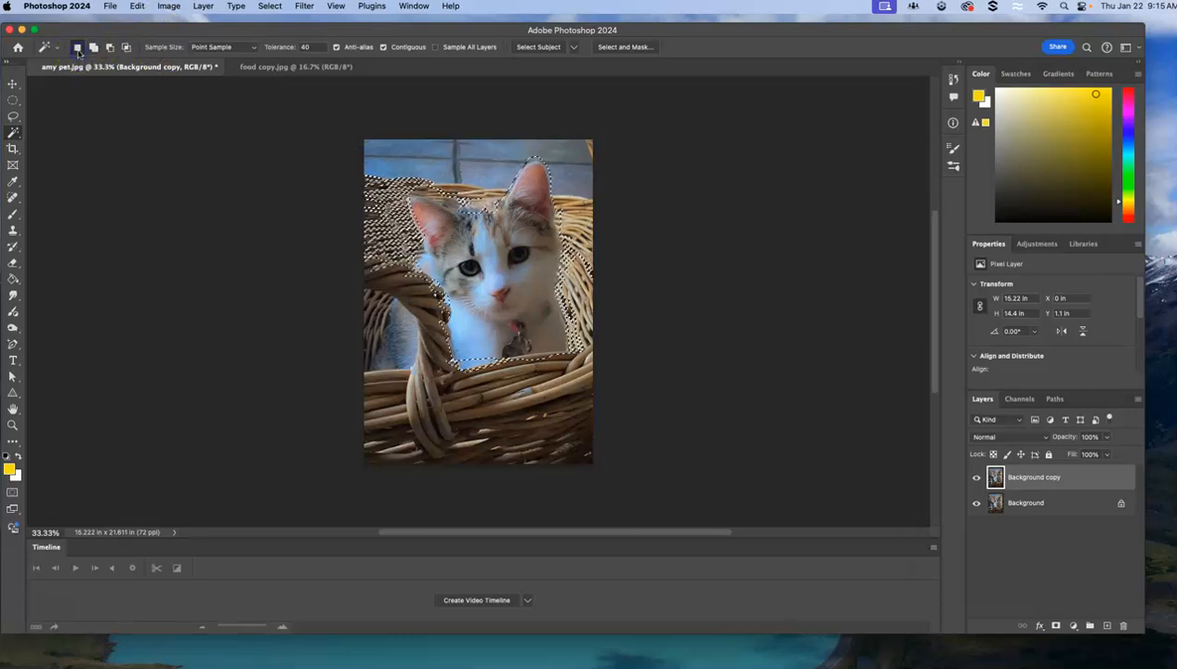
left_click(499, 283)
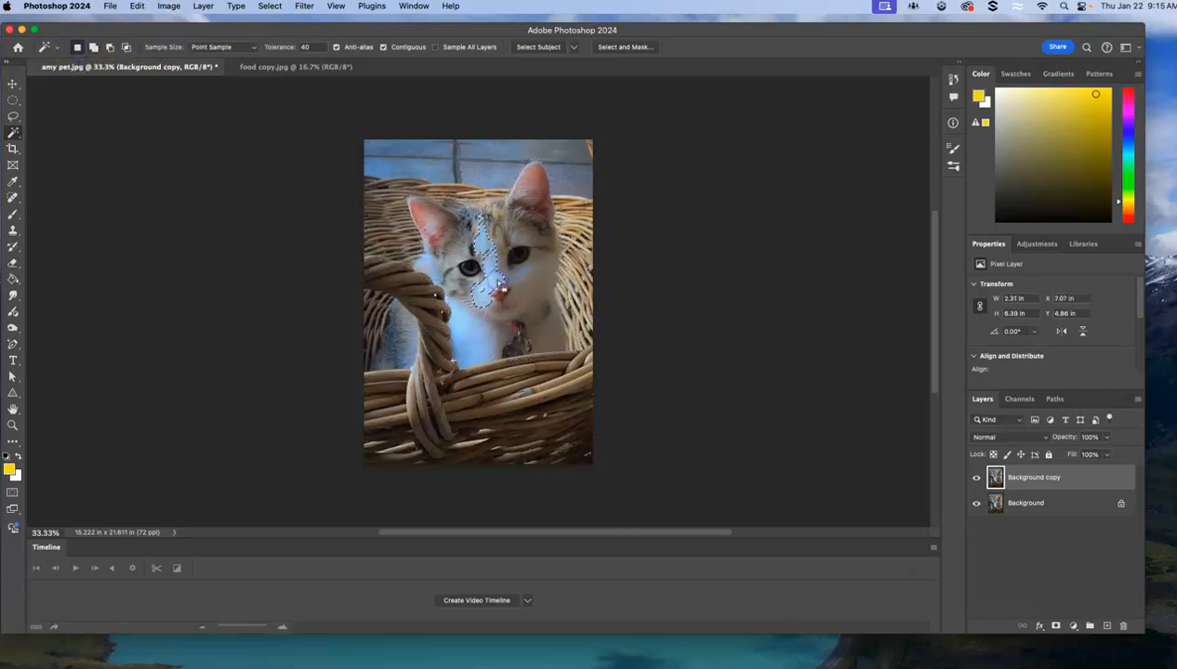
Reselect the white fur beside the kitten's nose with the Magic Wand, first at tolerance 20 and finally at tolerance 80.
left_click(303, 48)
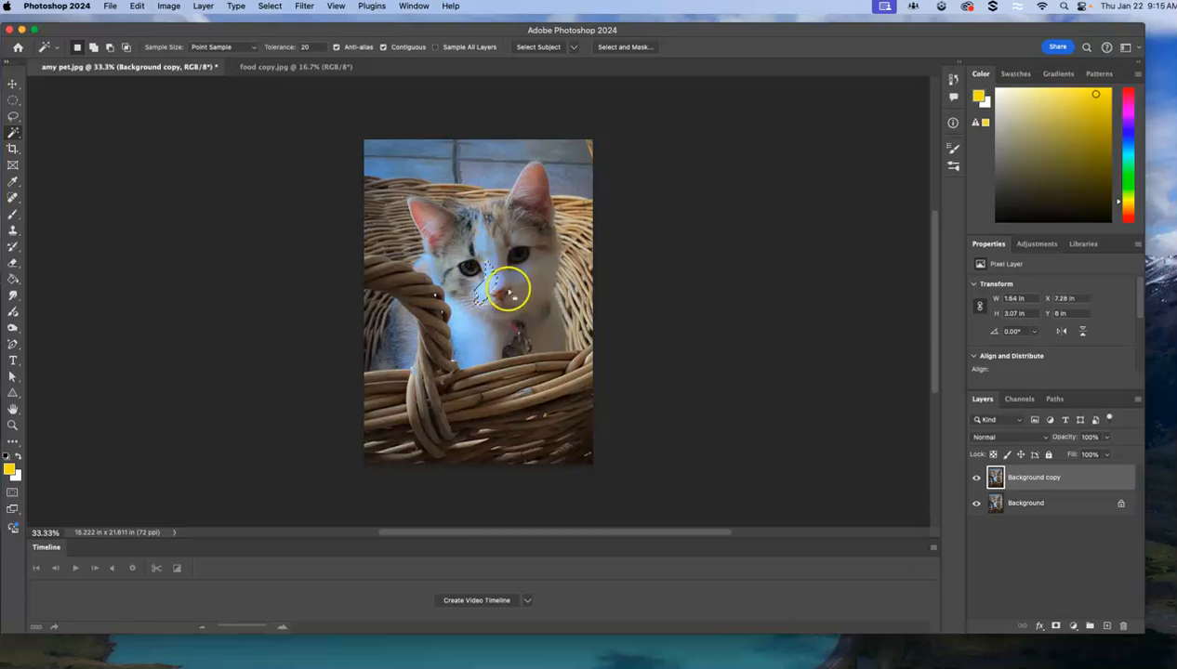
left_click(284, 47)
type("80")
left_click(503, 260)
left_click(494, 280)
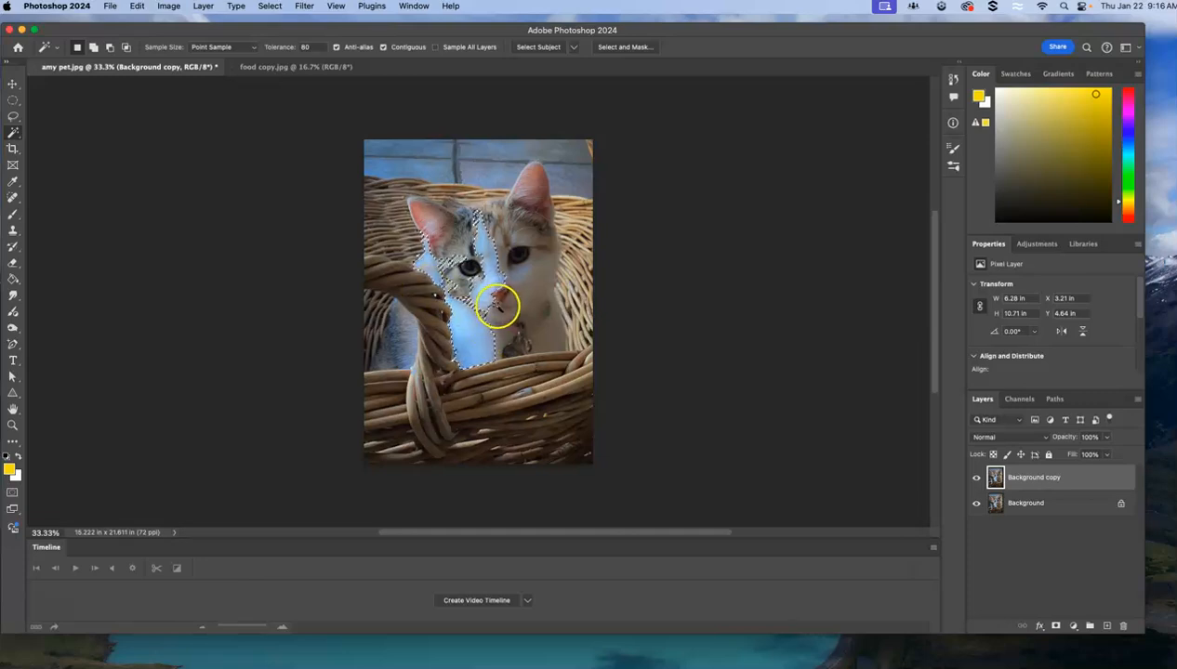
Switch to the Object Selection tool, followed by the Quick Selection tool.
left_click(13, 132)
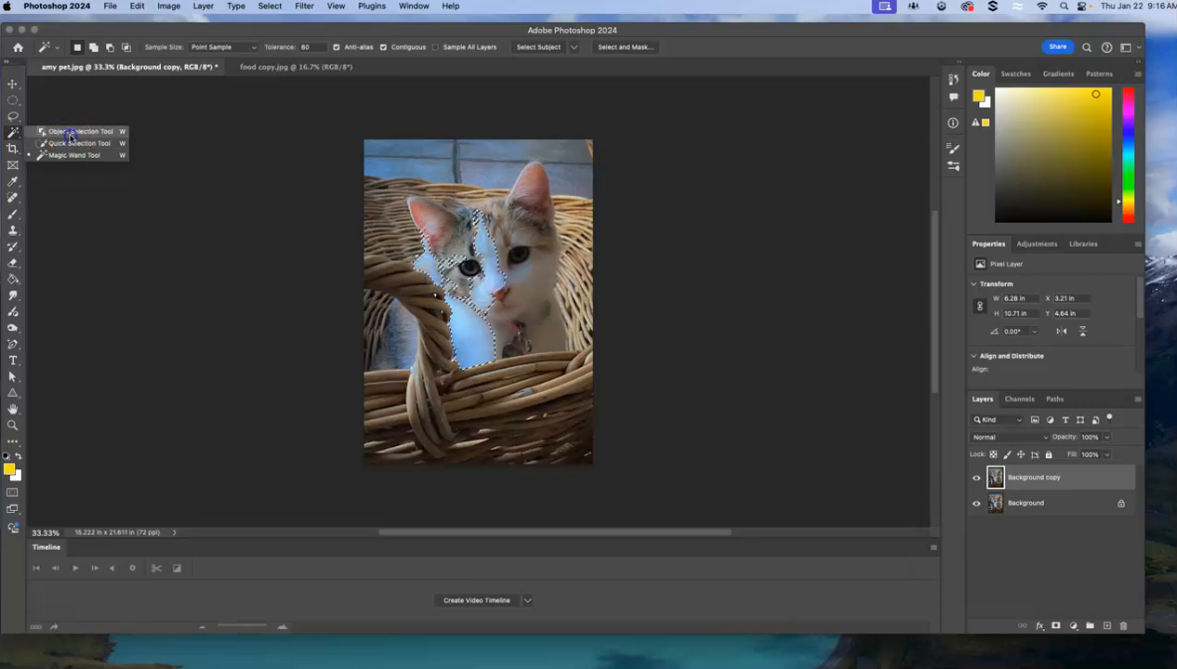
left_click(71, 136)
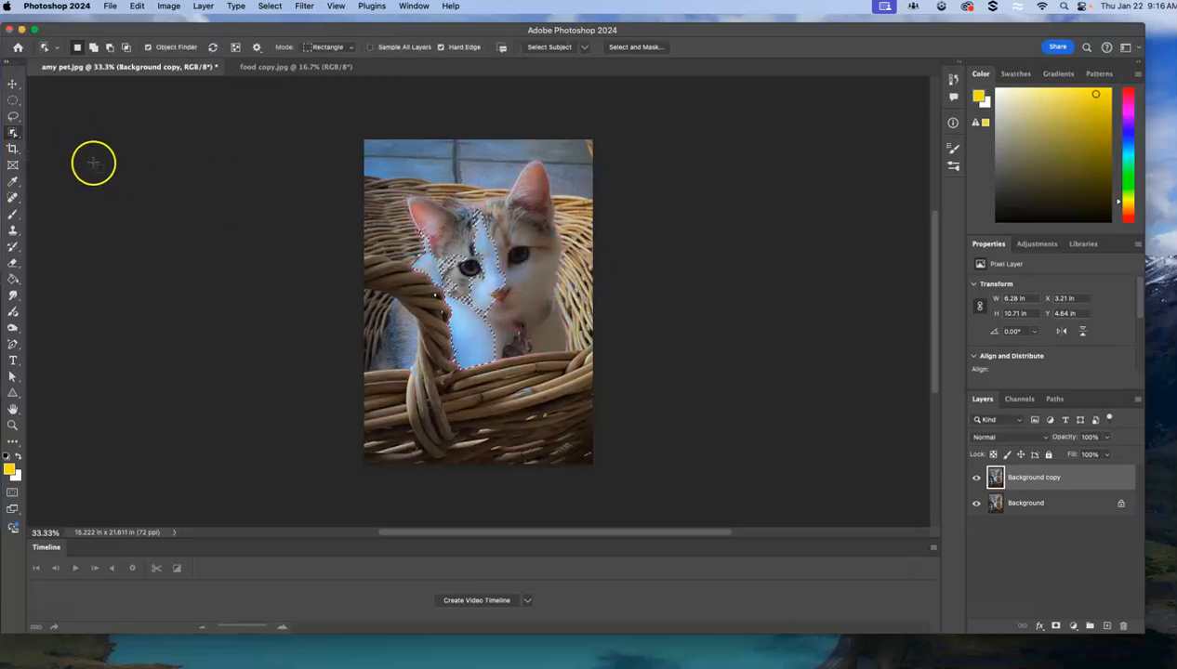
left_click(13, 132)
left_click(78, 143)
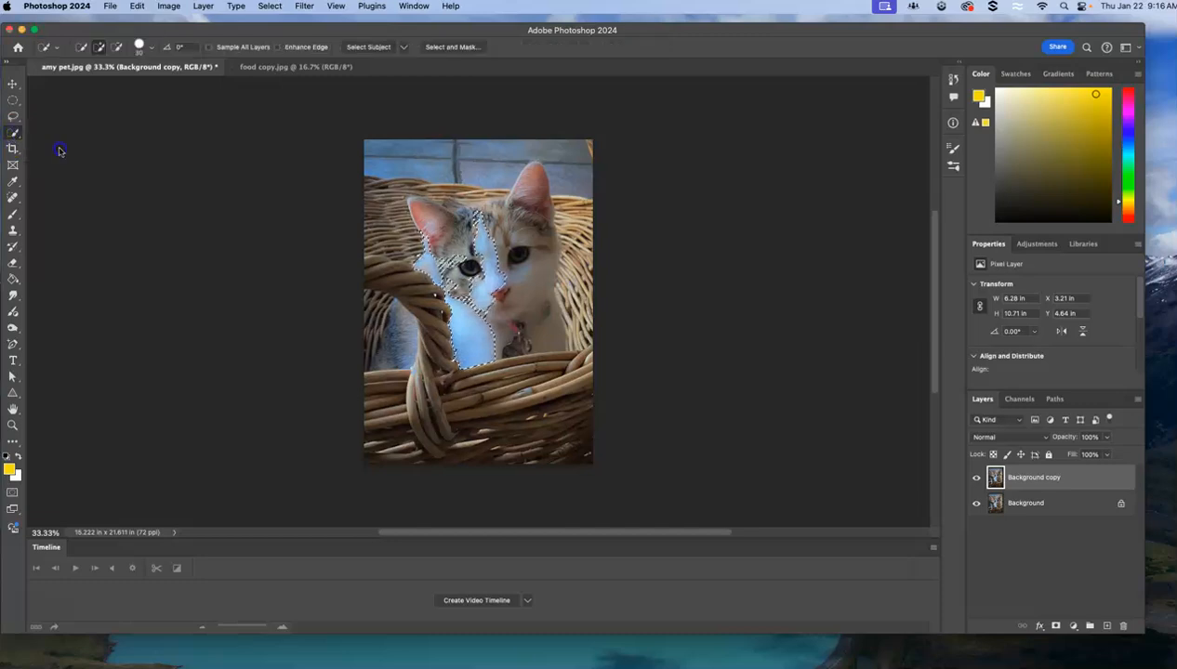